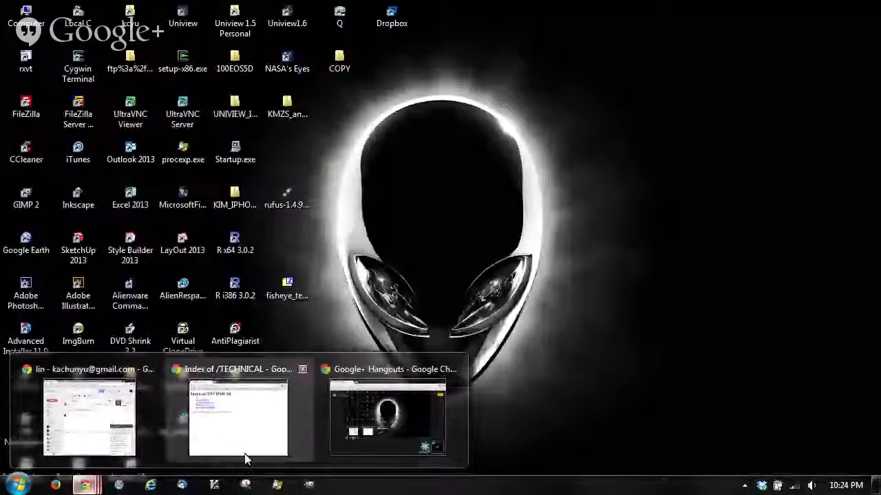
Minimize the Index of /TECHNICAL browser page to reveal the downloaded fisheye_template.zip on the desktop
left_click(248, 447)
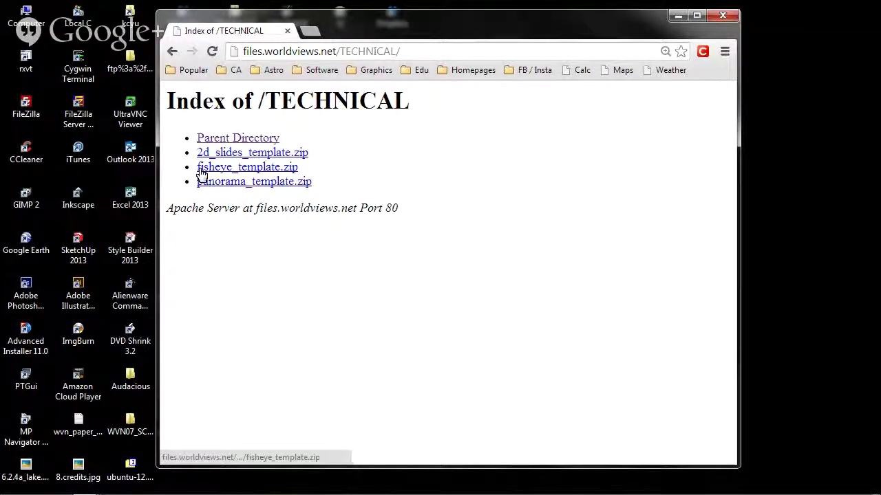
left_click(678, 16)
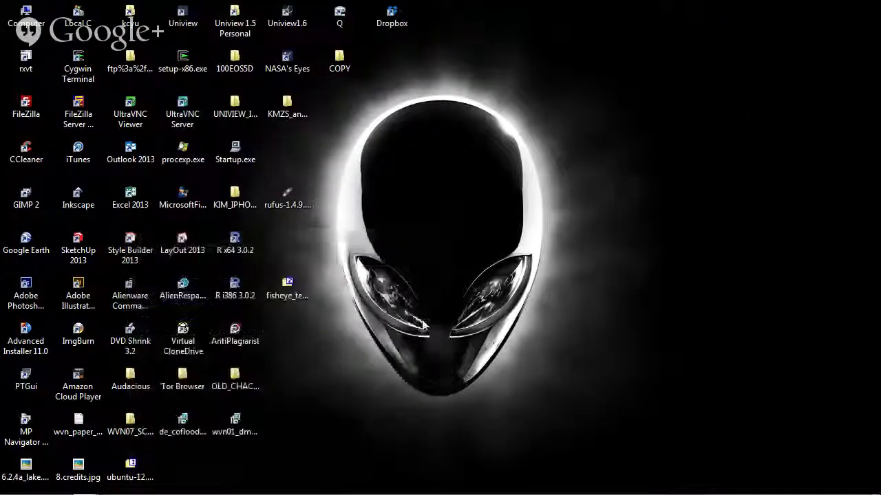
Extract the fisheye_template folder from fisheye_template.zip onto the desktop and close 7-Zip
double_click(300, 293)
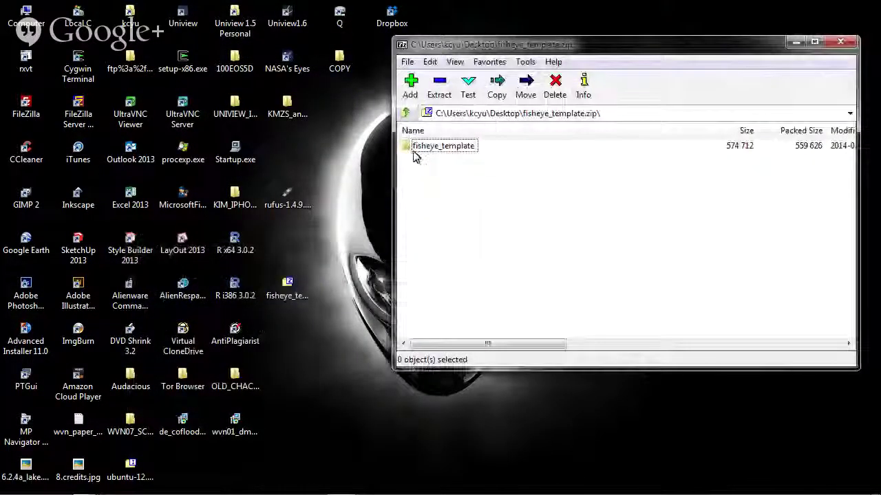
left_click_drag(440, 146, 348, 214)
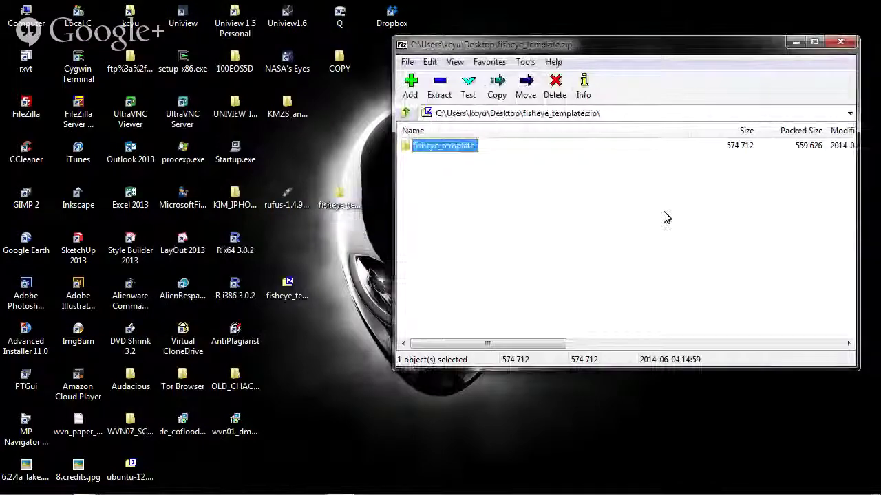
left_click(839, 43)
left_click_drag(339, 198, 442, 221)
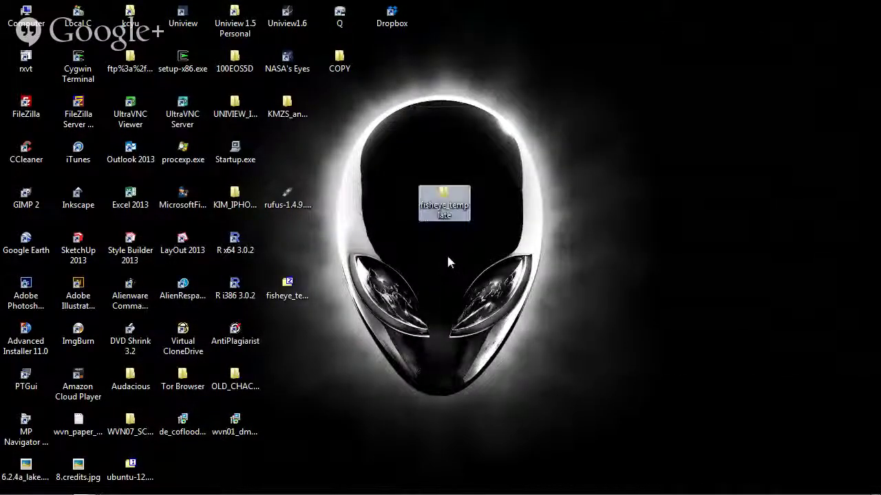
Rename the fisheye_template folder to my_fisheye and open it
left_click(452, 214)
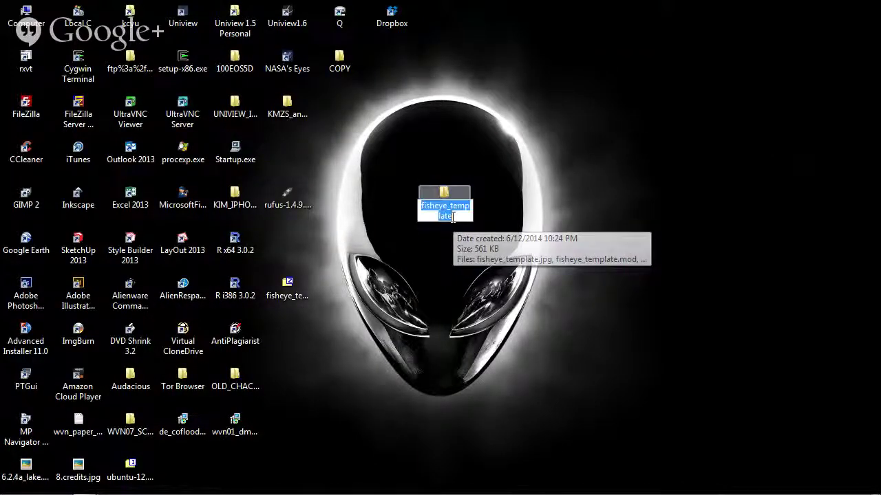
type("my_")
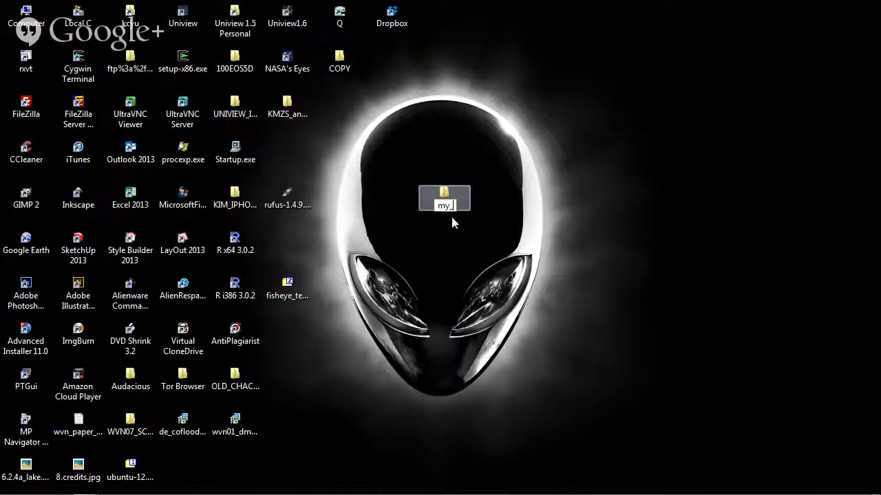
type("fisheye")
key("Return")
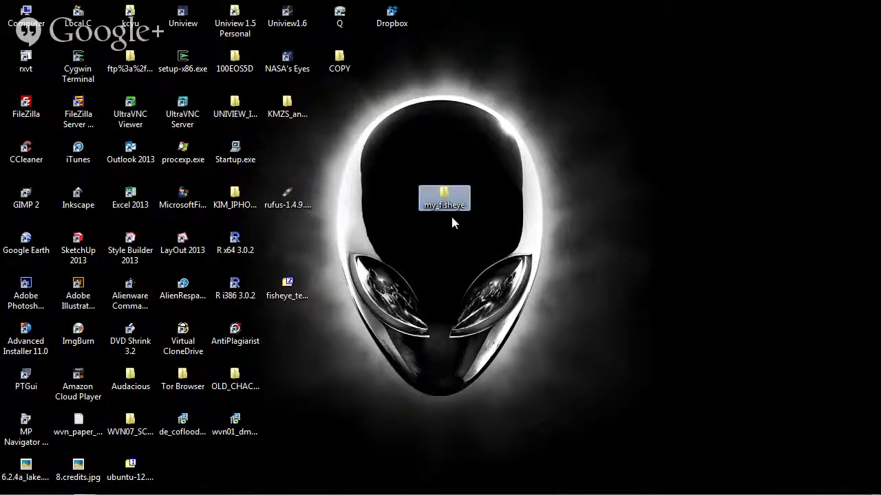
double_click(444, 198)
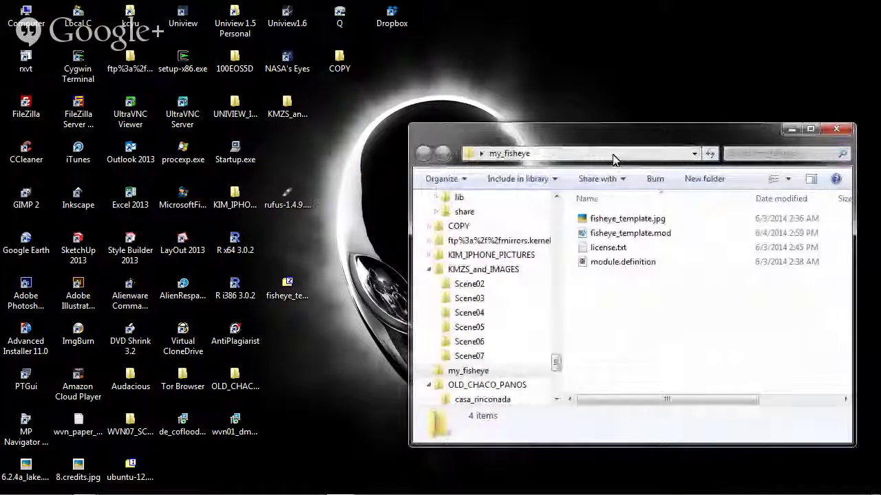
left_click_drag(615, 160, 555, 139)
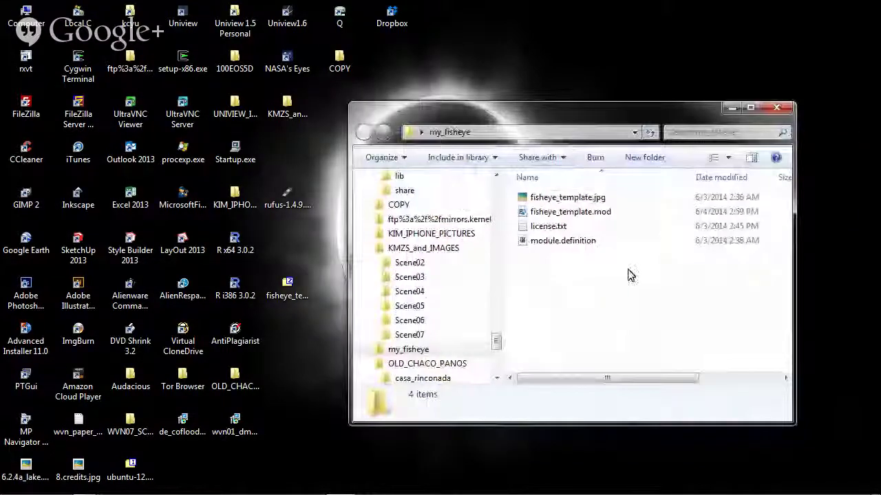
Rename the template image and mod files to my_fisheye.jpg and my_fisheye.mod
left_click(557, 199)
left_click(558, 198)
type("my_fisheye")
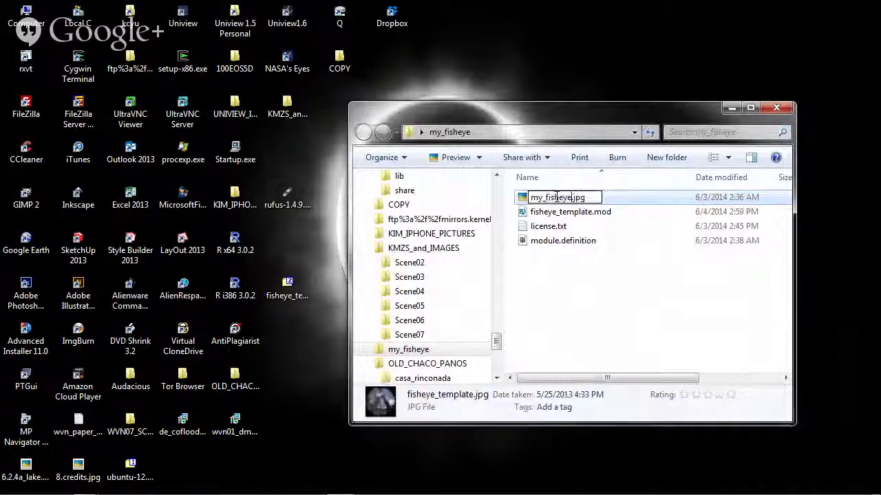
key("Return")
left_click(557, 198)
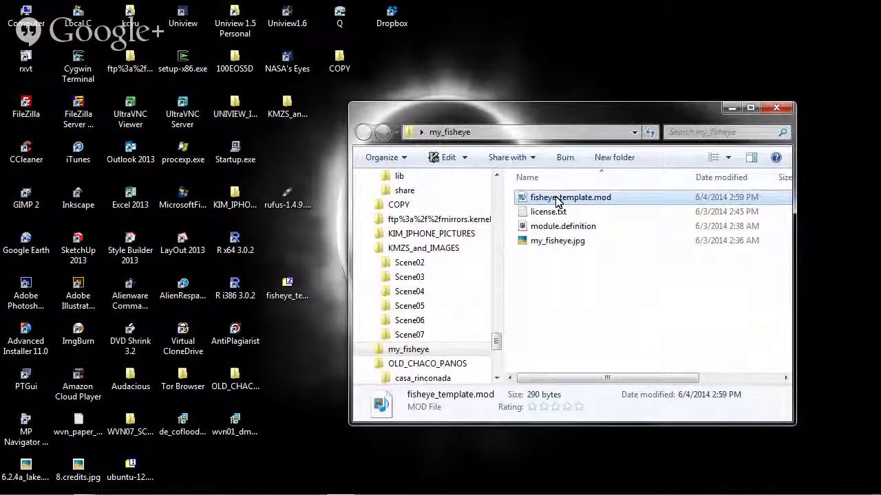
left_click(558, 199)
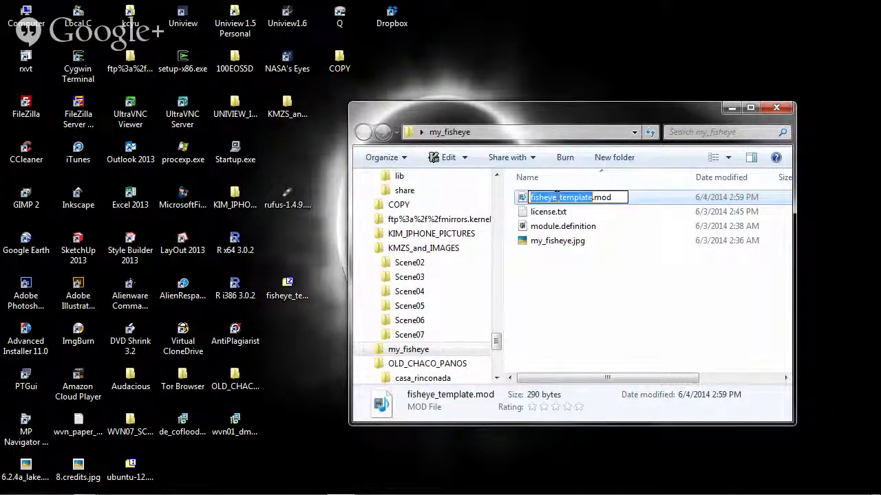
type("my_fisheye")
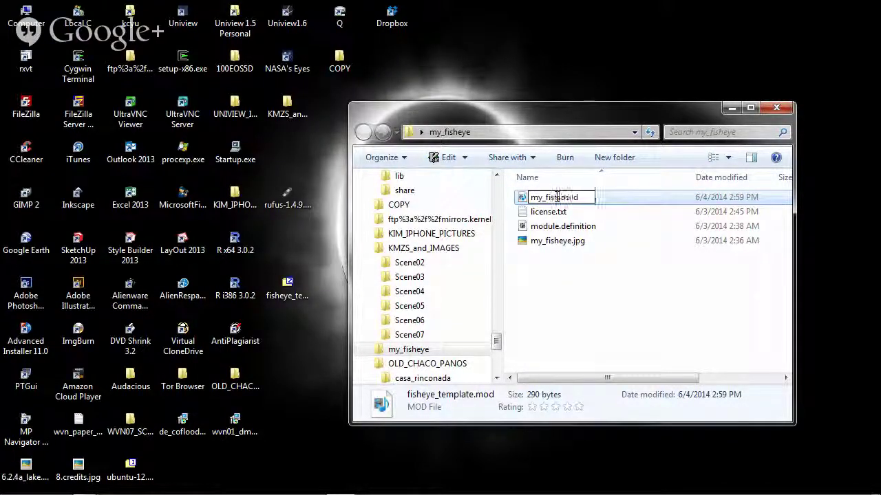
key("Return")
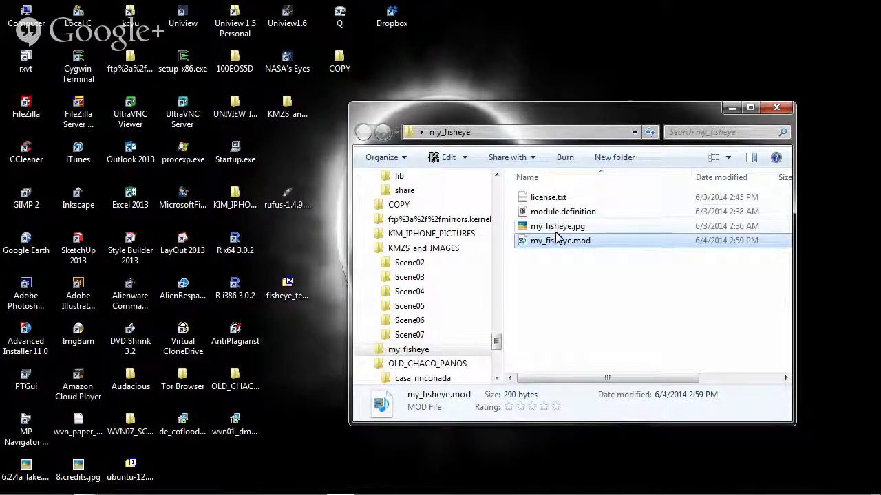
Preview the my_fisheye.jpg image, then open module.definition in GVim
double_click(558, 227)
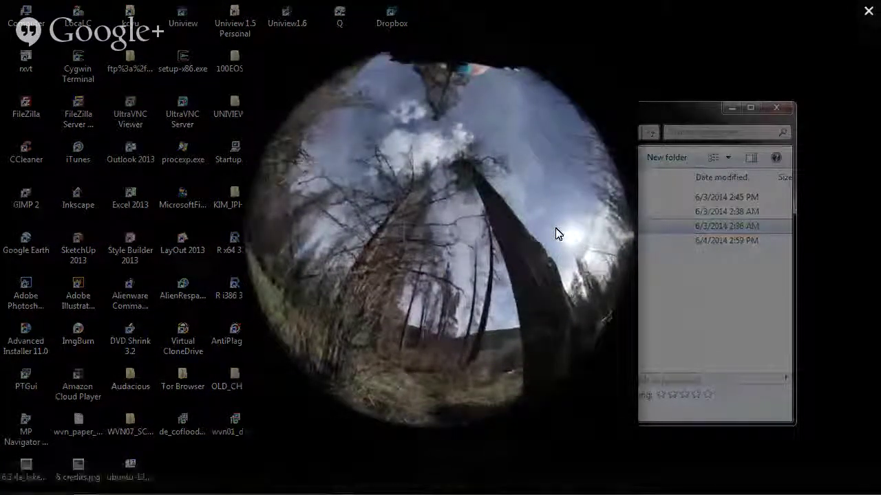
key("Escape")
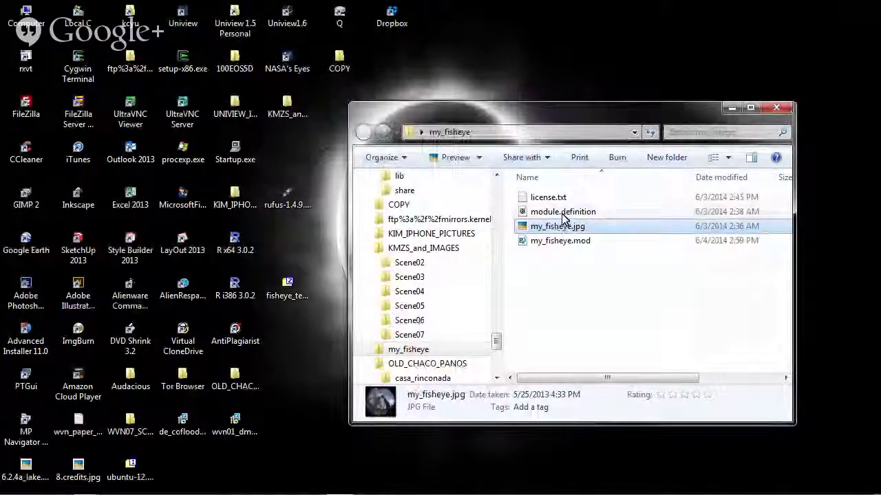
left_click(562, 213)
double_click(562, 213)
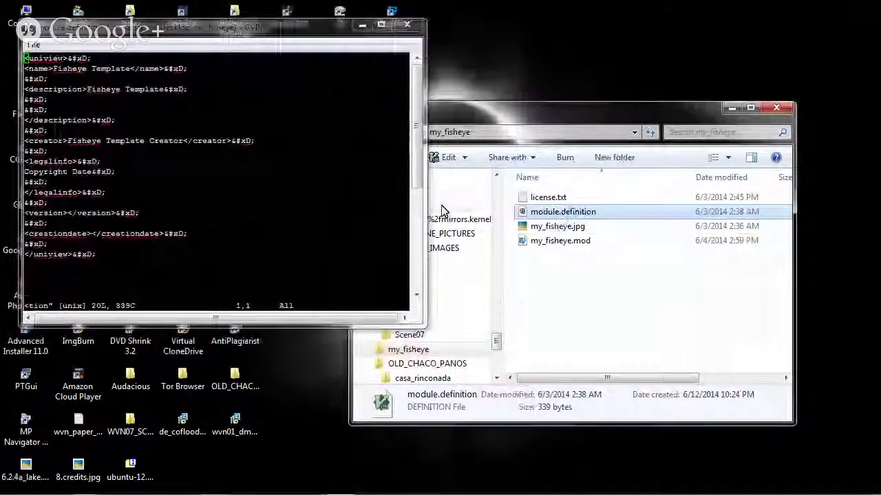
Change 'Fisheye Template' to 'My Fisheye' in the module's name entry
left_click_drag(220, 34, 457, 148)
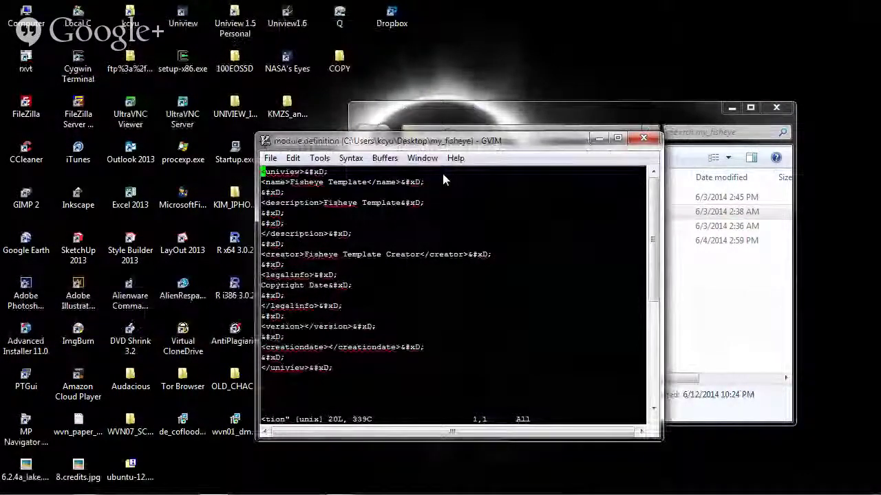
key("j")
key("l")
key("l")
key("l")
key("l")
key("l")
key("l")
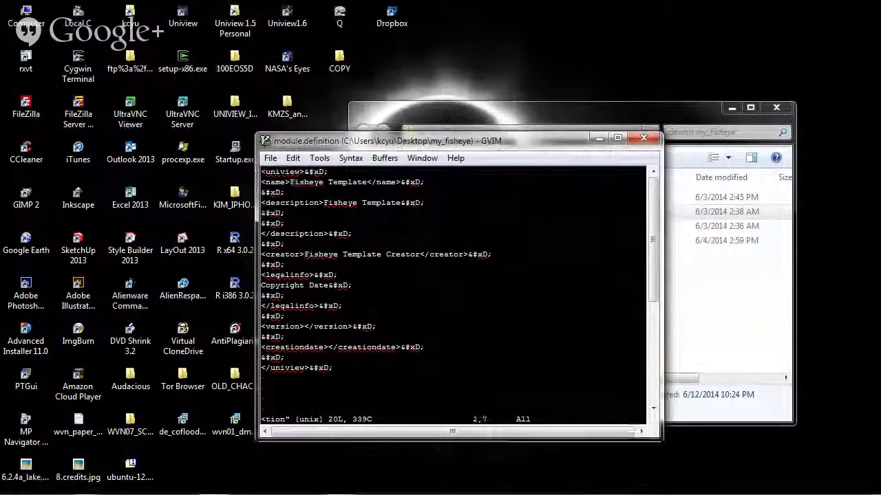
key("asterisk")
key("asterisk")
key("asterisk")
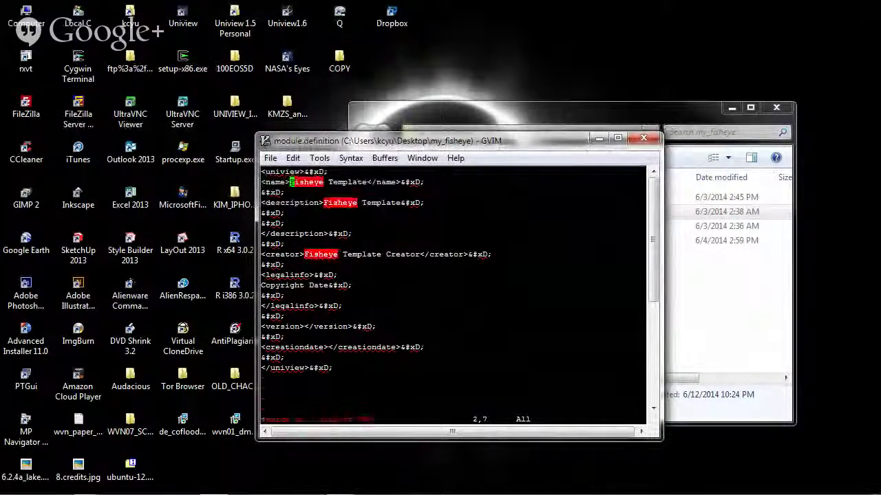
key("c")
key("t")
key("less")
type("My FF")
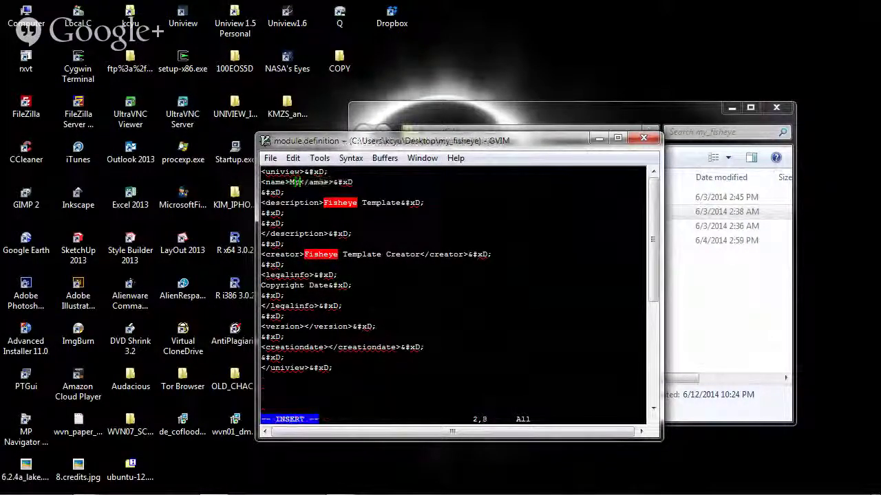
type("isheye")
key("Escape")
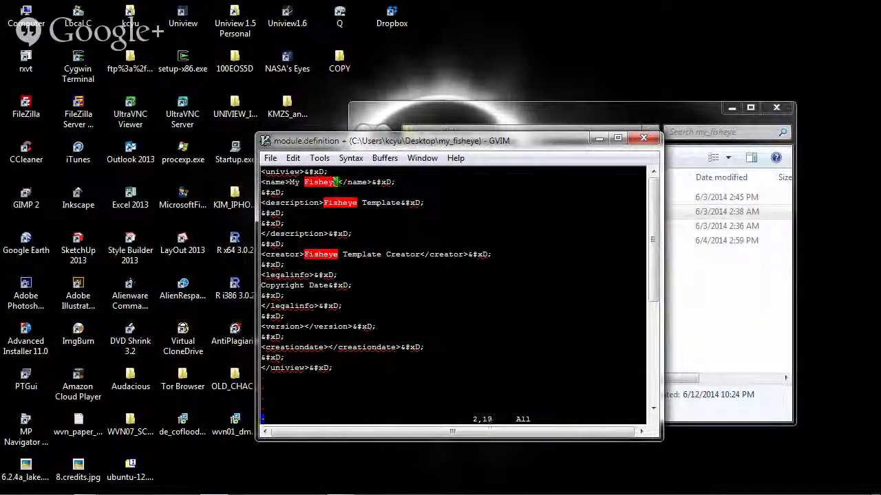
Repeat the change on the description and creator lines, save with :wq, and open my_fisheye.mod
key("n")
key("period")
key("n")
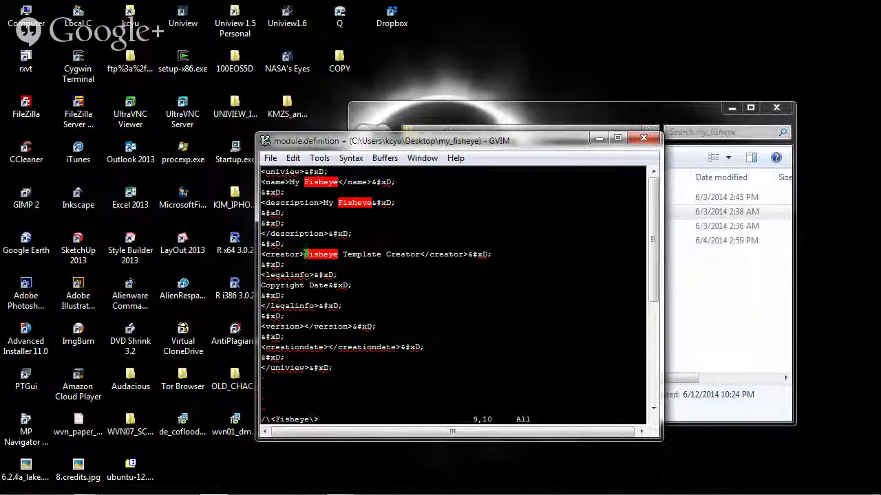
key("period")
type(":wq")
key("Return")
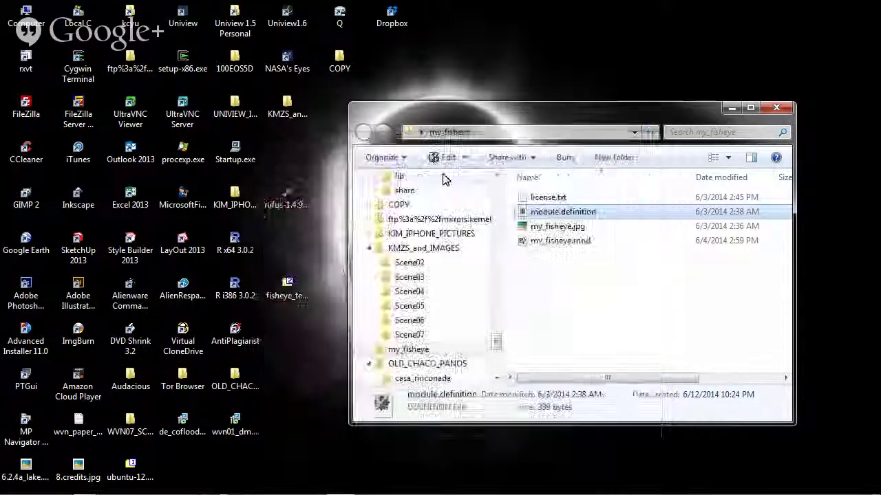
double_click(578, 240)
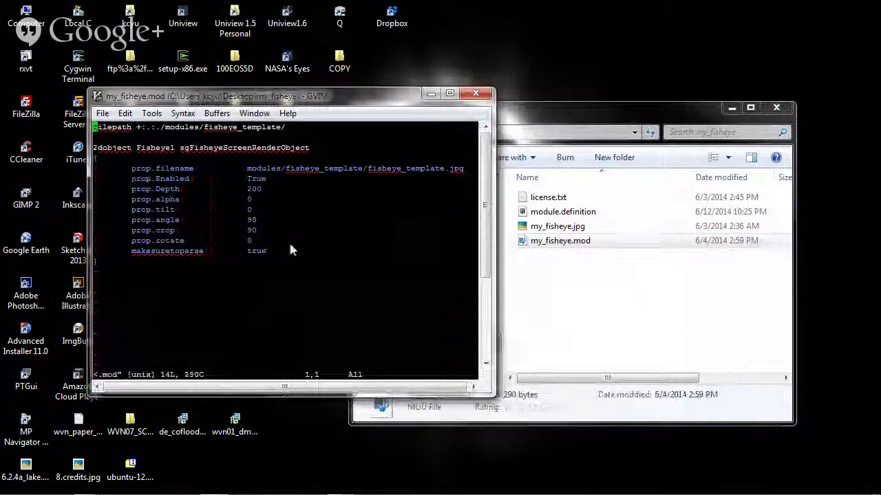
Replace fisheye_template with my_fisheye in the filepath and prop.filename paths
left_click(205, 127)
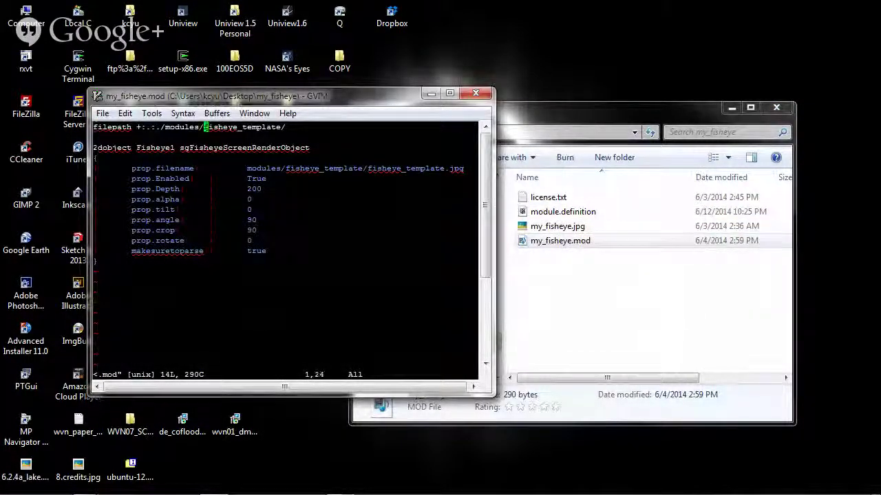
key("asterisk")
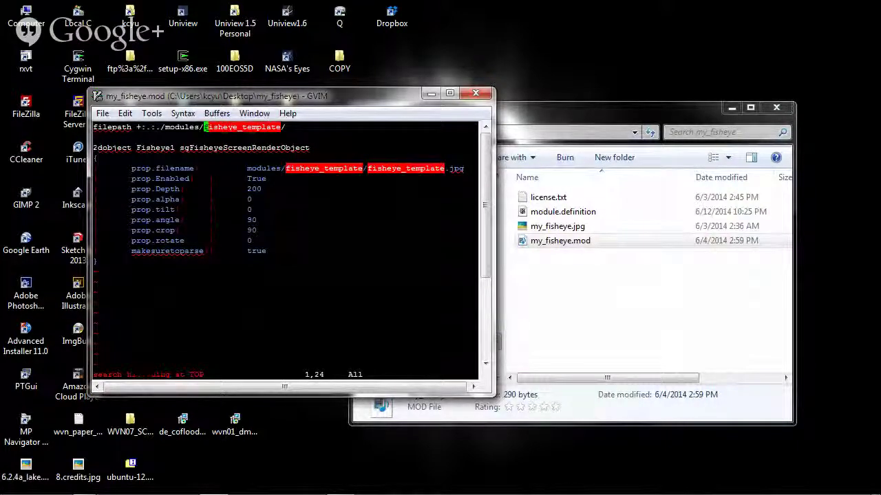
type("cwmy_fisheye")
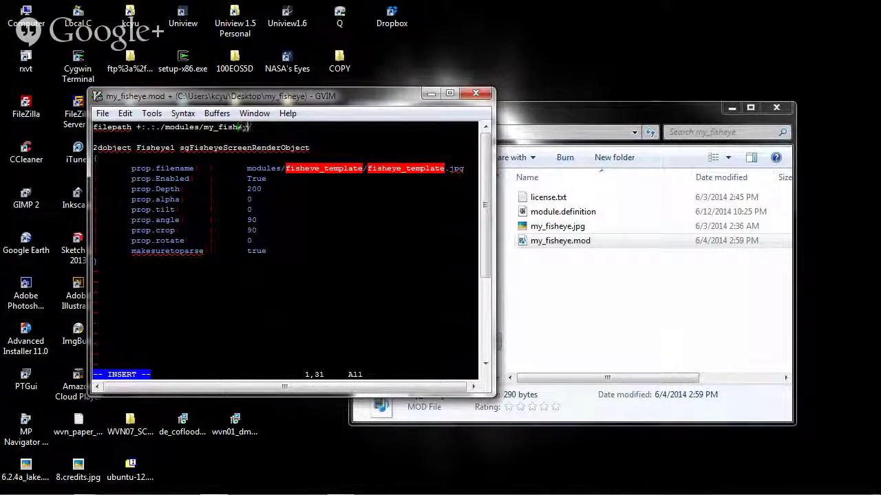
key("Escape")
key("n")
key("period")
key("n")
key("period")
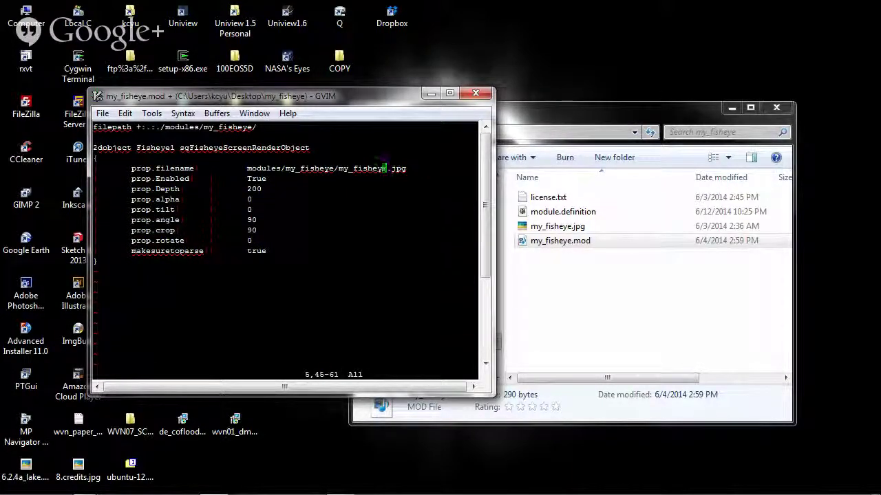
key("asterisk")
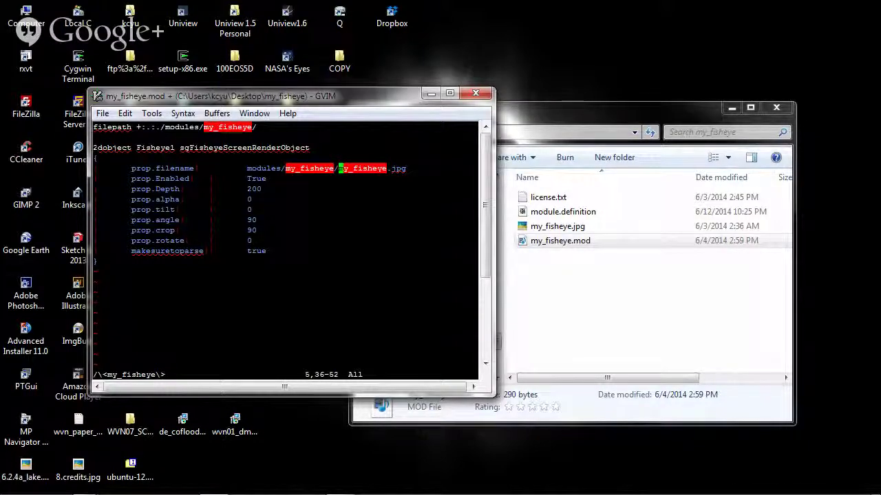
Set the prop.tilt value to -25.0
key("j")
key("j")
key("j")
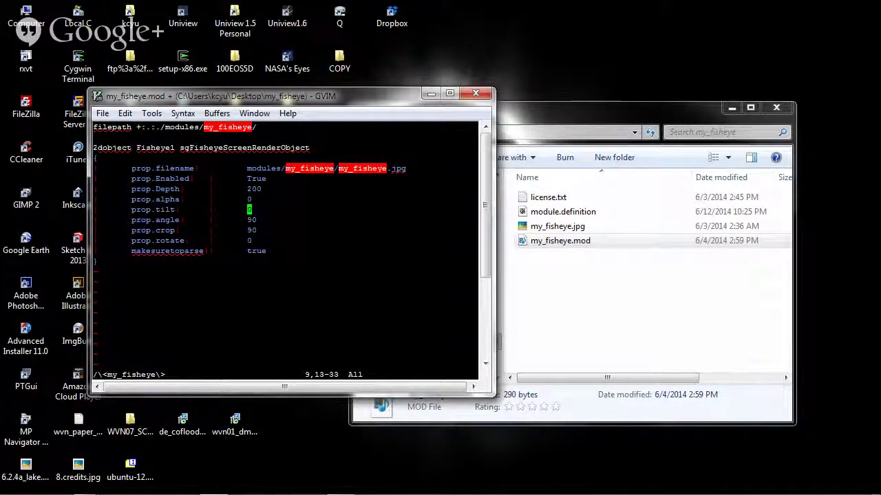
key("s")
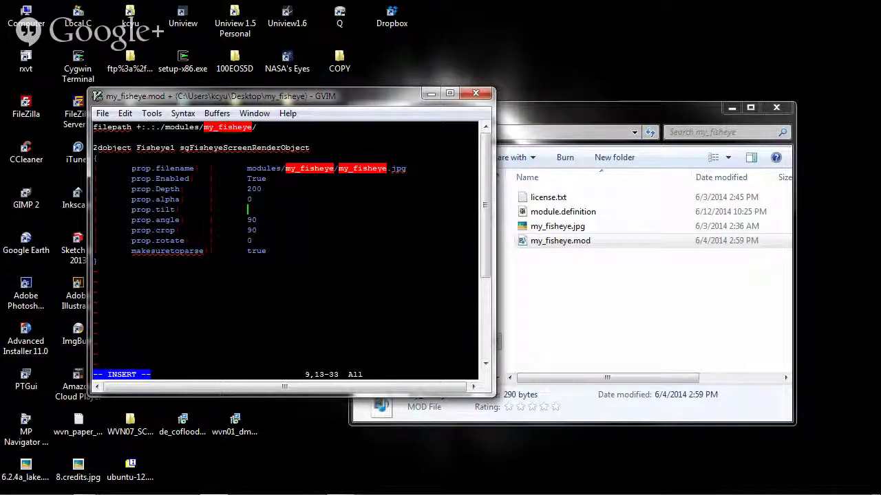
type("-25.0")
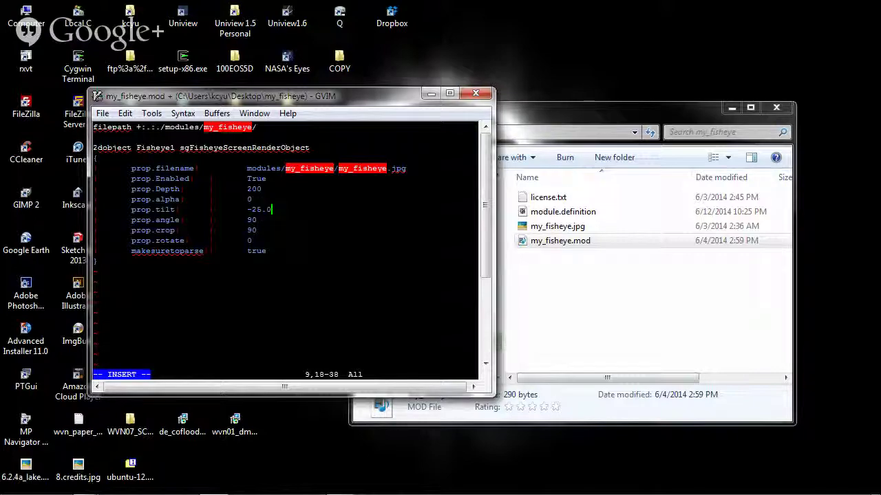
key("Escape")
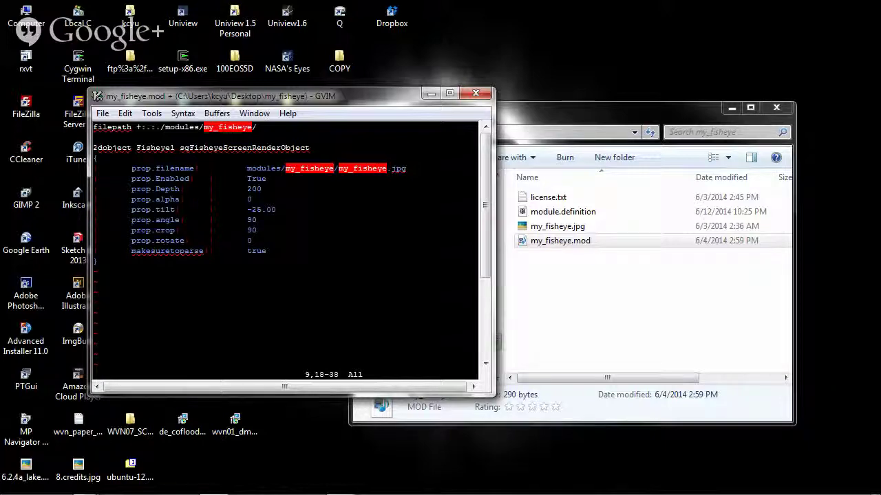
Check the Fisheye1 object name, then save and quit my_fisheye.mod with :wq
key("g")
key("g")
key("j")
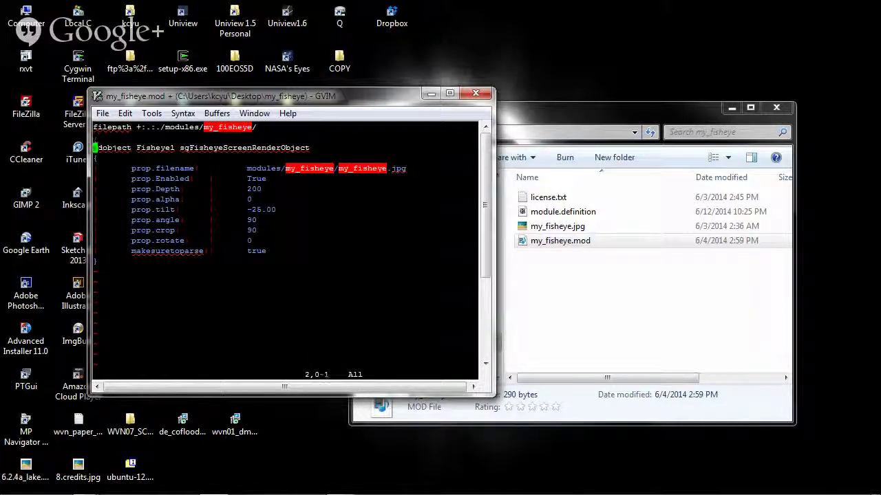
key("asterisk")
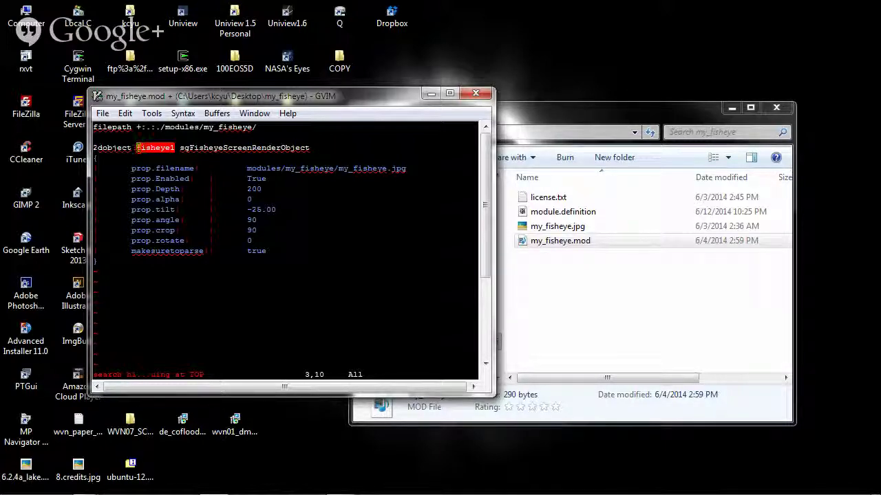
type(":wq")
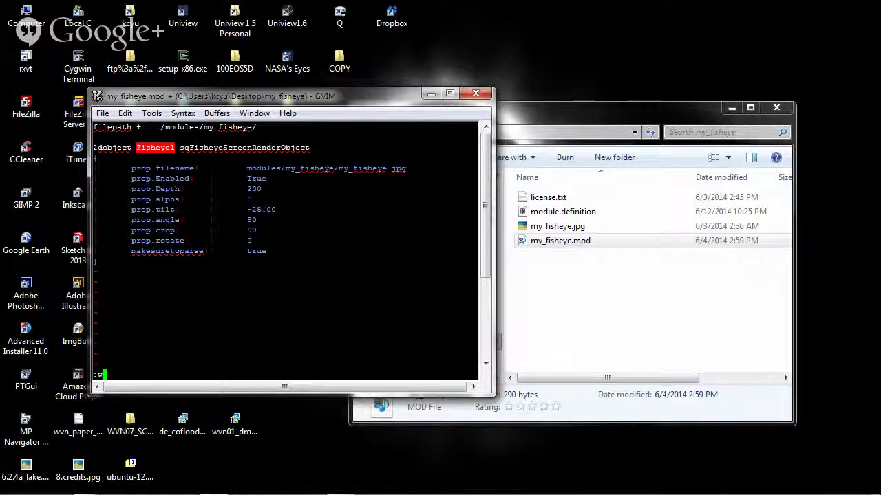
key("Return")
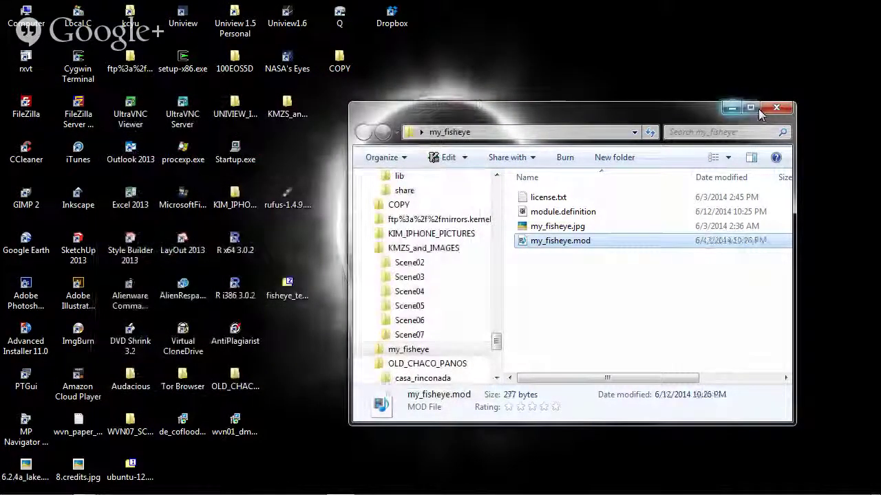
Launch Uniview and expand the launcher's extra options
left_click(776, 108)
left_click_drag(443, 196, 391, 289)
double_click(183, 17)
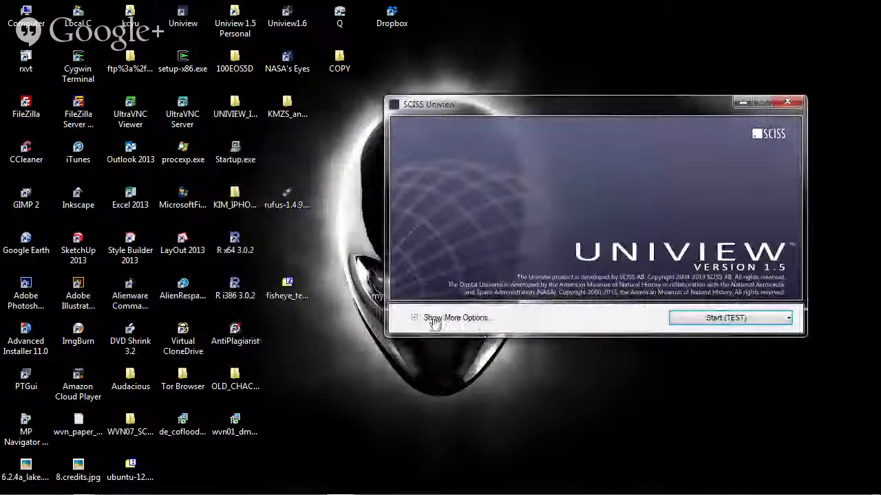
left_click(417, 318)
Move the my_fisheye folder into Custom Modules in the Uniview user folder
left_click(589, 345)
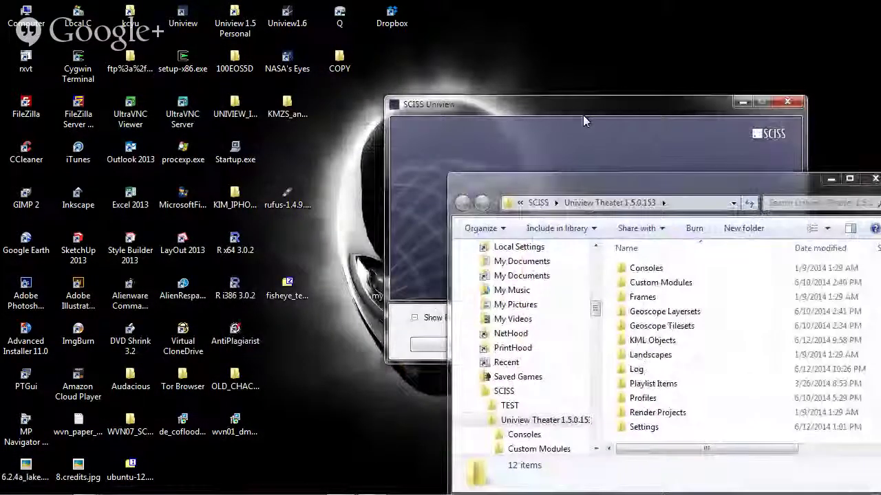
left_click_drag(583, 120, 167, 353)
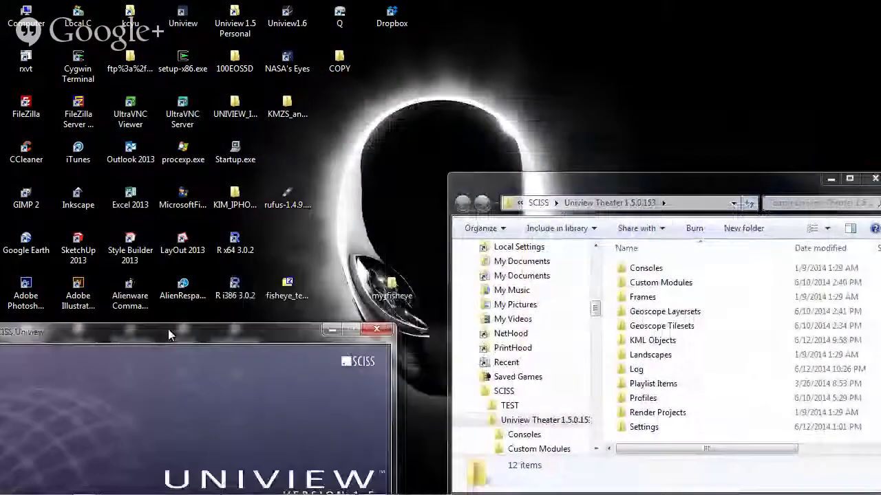
left_click_drag(529, 189, 482, 51)
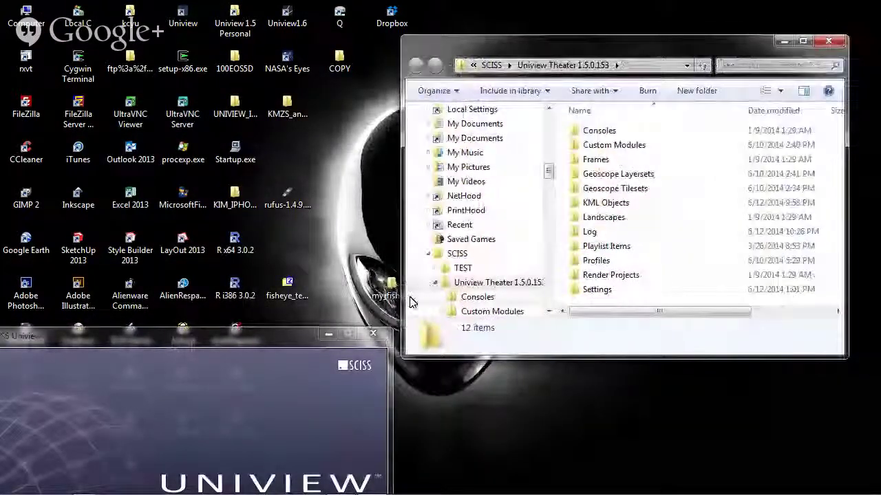
left_click_drag(609, 174, 626, 152)
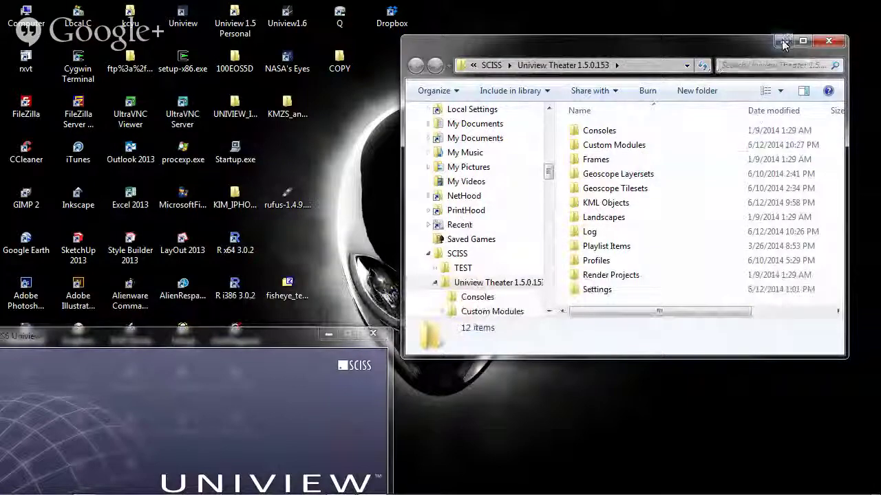
left_click(829, 41)
left_click_drag(280, 340, 599, 66)
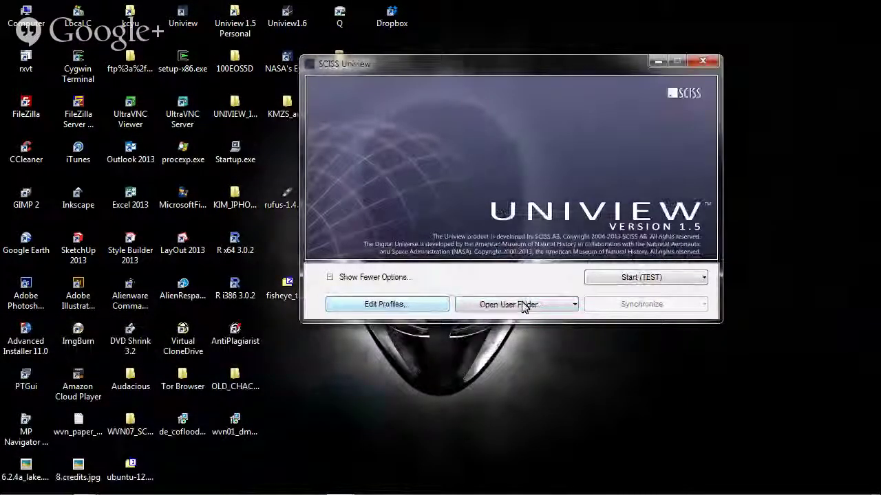
In the profile editor, tick My Fisheye for the TEST profile, save over it, and close
left_click(425, 309)
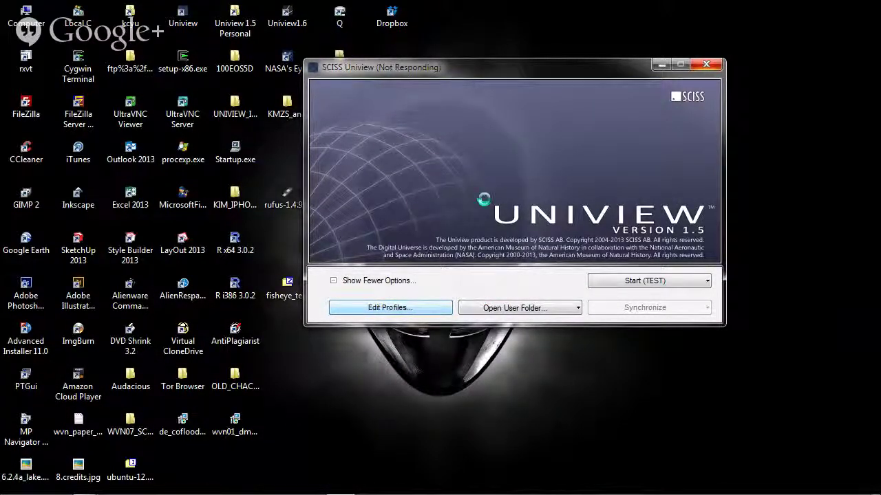
left_click_drag(484, 74, 424, 68)
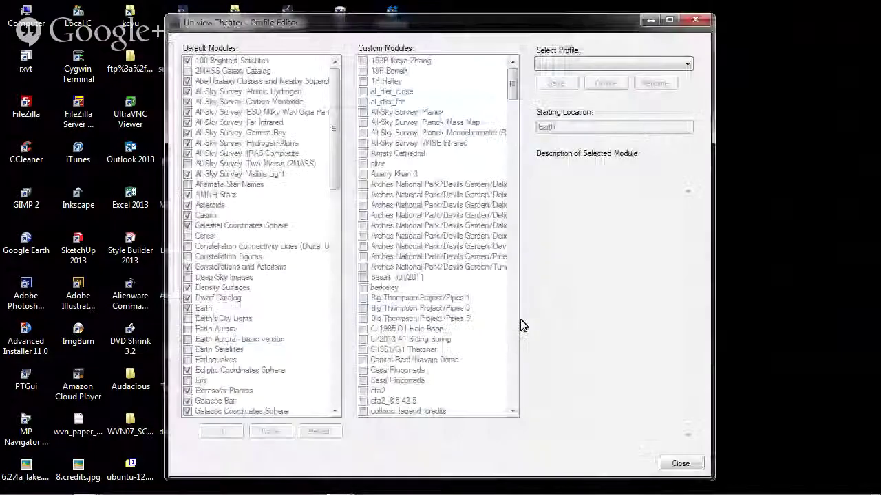
left_click(577, 64)
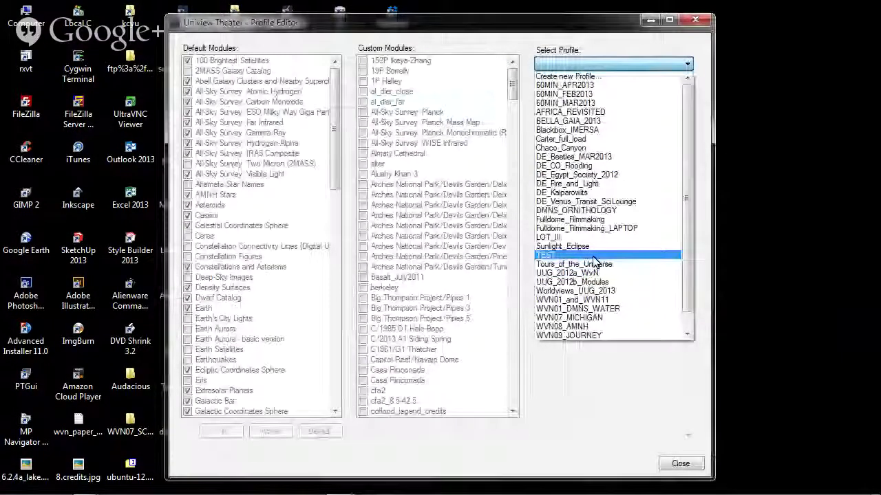
left_click(593, 257)
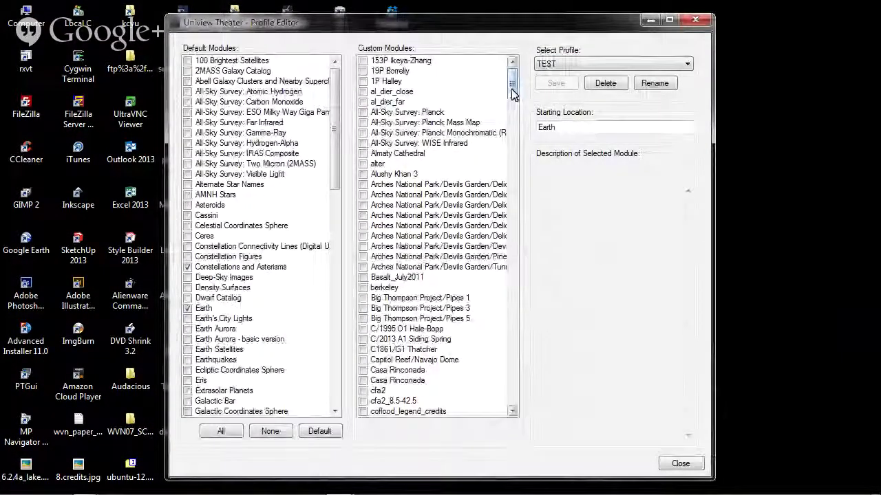
left_click_drag(514, 79, 515, 228)
left_click(363, 154)
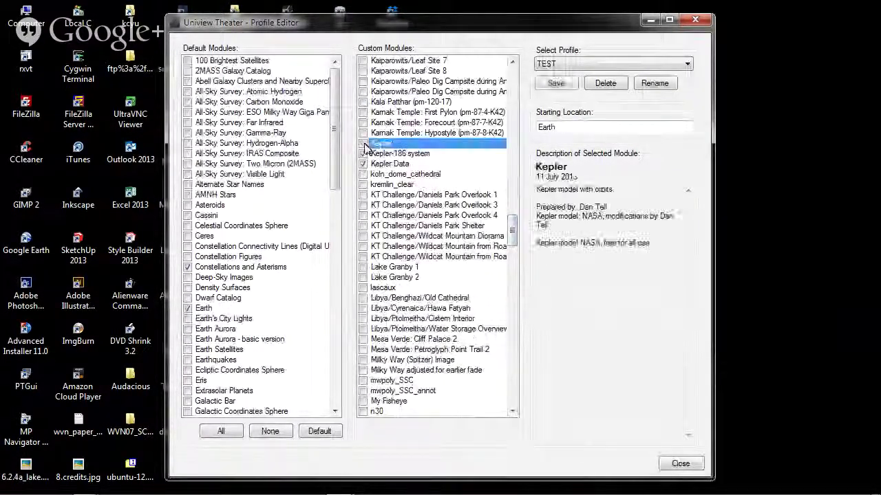
left_click(363, 165)
left_click_drag(513, 225, 515, 249)
left_click(406, 236)
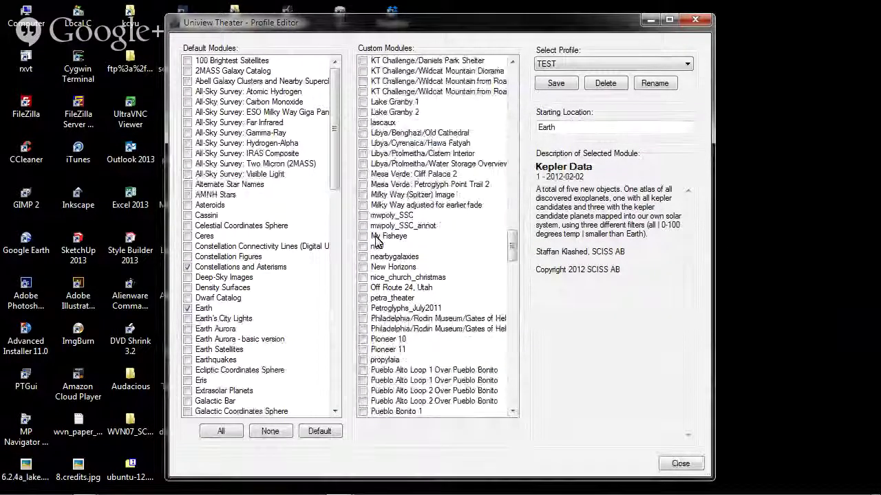
left_click(556, 84)
left_click(505, 301)
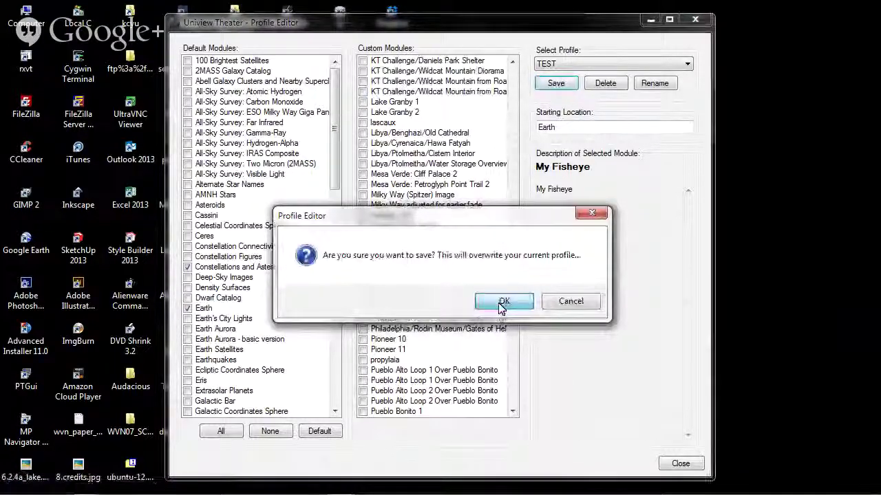
left_click(667, 465)
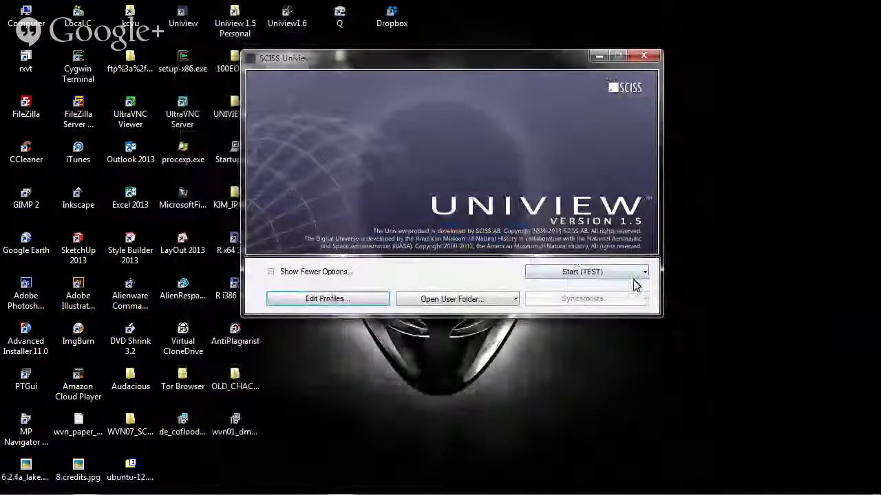
Start Uniview Theater with the TEST profile, dismissing the startup error message
left_click(612, 274)
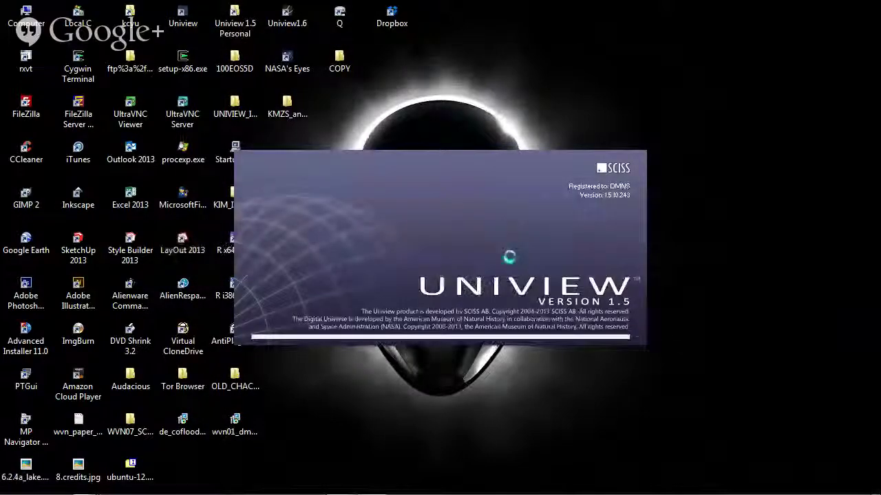
left_click_drag(514, 253, 397, 165)
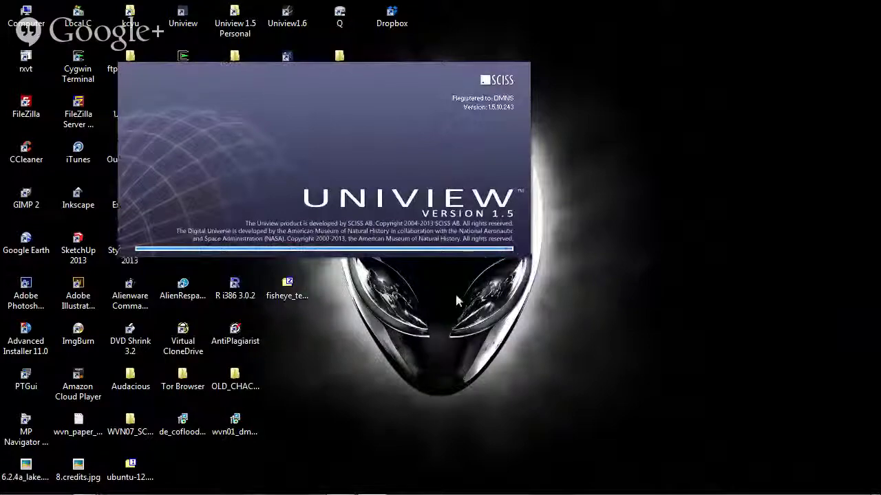
left_click(553, 284)
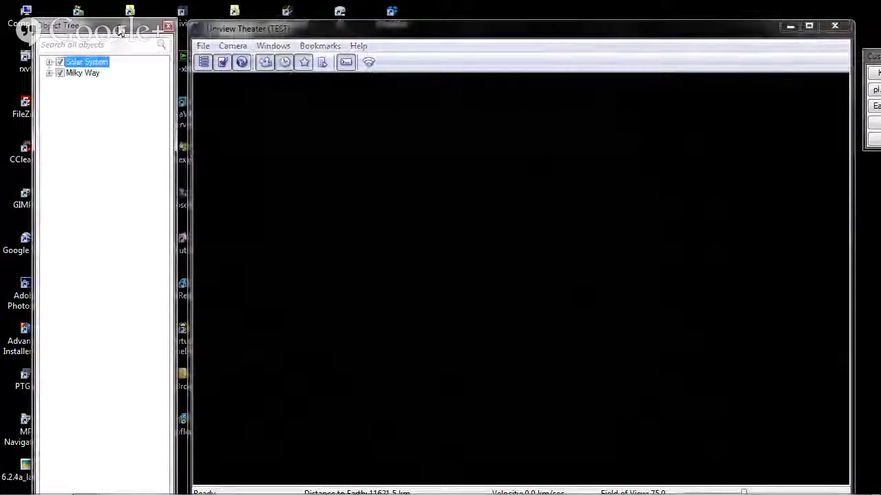
left_click_drag(125, 26, 113, 8)
Close the Custom Events panel and shrink the Theater window
left_click_drag(254, 33, 226, 19)
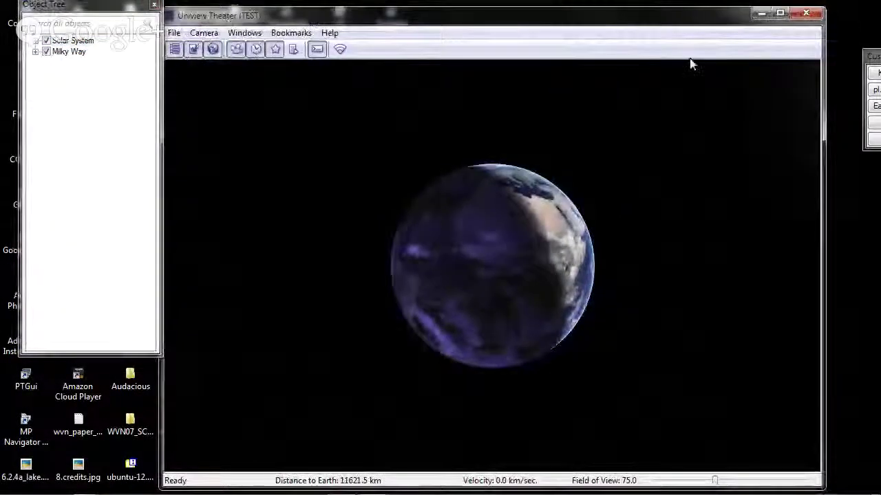
left_click_drag(874, 59, 764, 26)
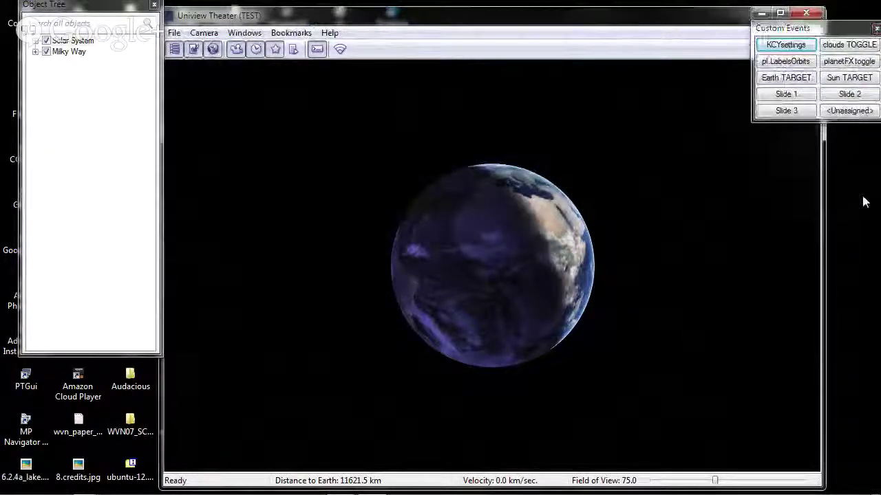
left_click(876, 22)
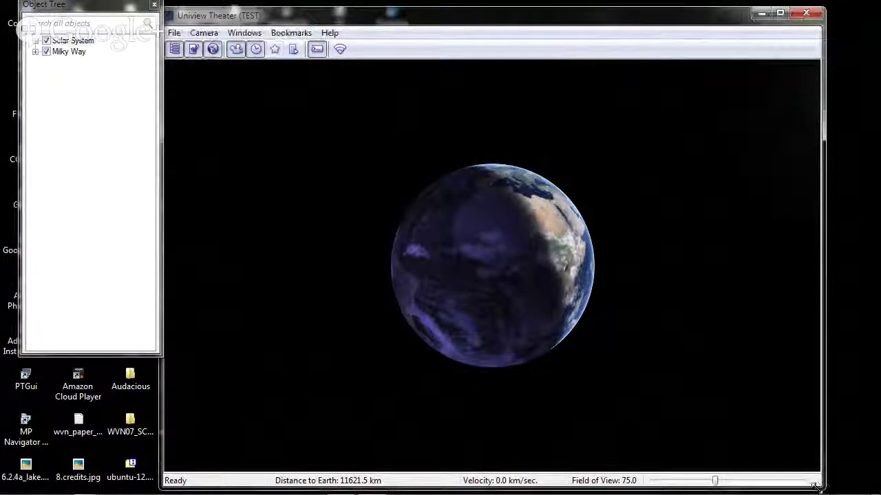
left_click_drag(822, 490, 666, 363)
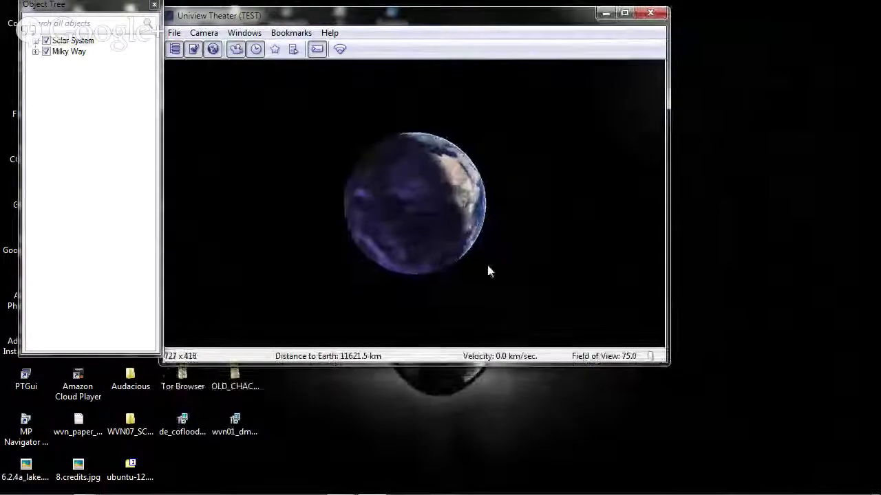
Expand Solar System, Planets and Sun in the Object Tree and toggle the Milky Way Galaxy layer
left_click(69, 40)
left_click(35, 52)
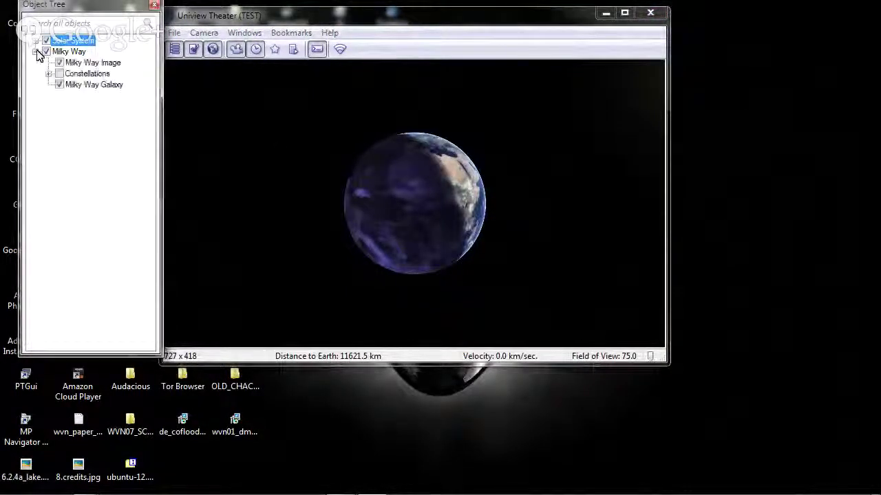
left_click(35, 40)
left_click(48, 51)
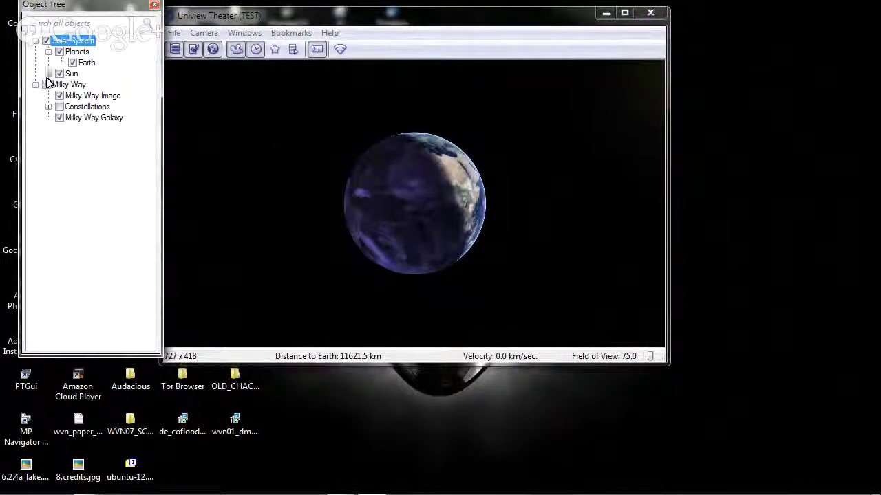
left_click(48, 73)
left_click(59, 151)
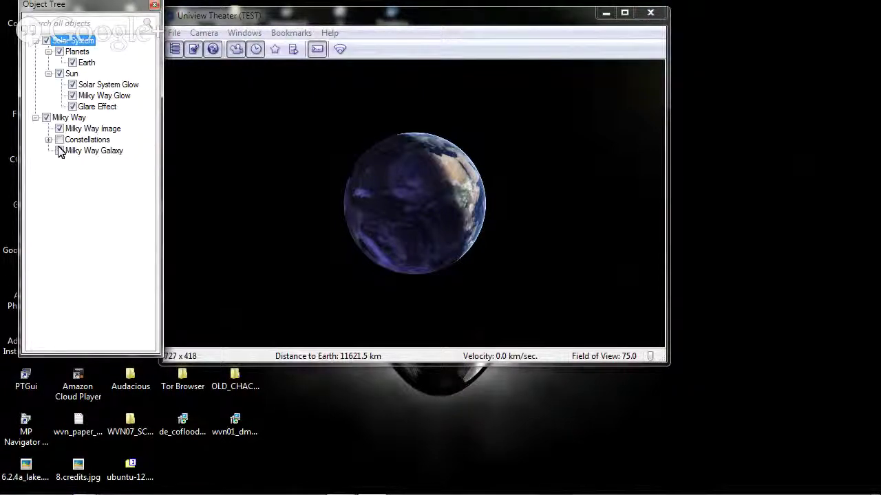
Reset the tool windows to their default layout
left_click(220, 104)
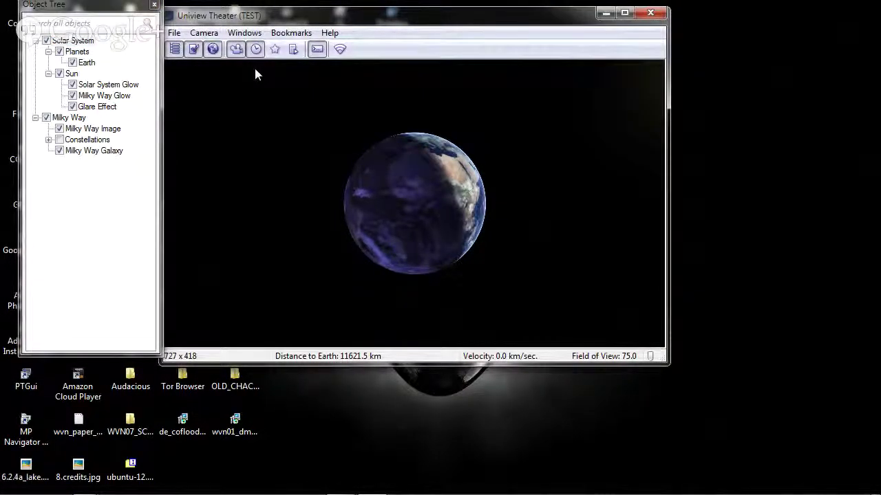
left_click(318, 54)
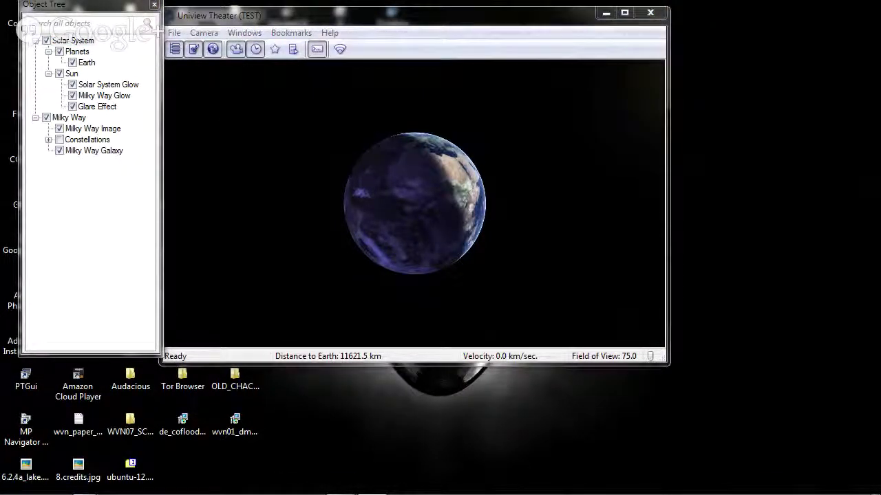
left_click(244, 32)
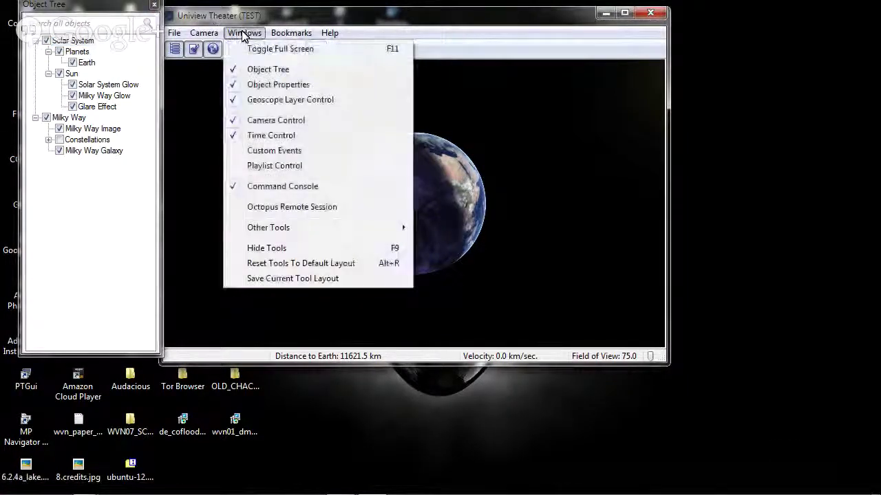
left_click(317, 267)
Close Object Properties and Object Tree, then place a console below Theater holding fisheye1.prop.alpha 1 1
left_click(287, 145)
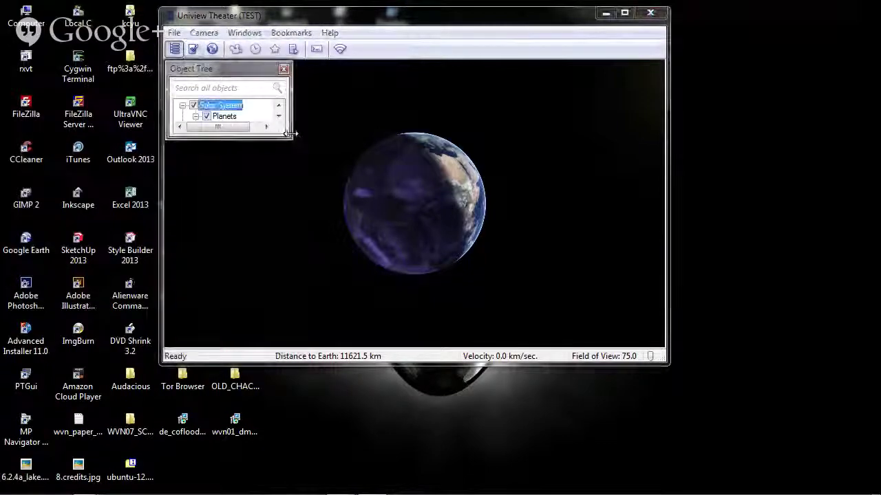
left_click(284, 68)
left_click(316, 50)
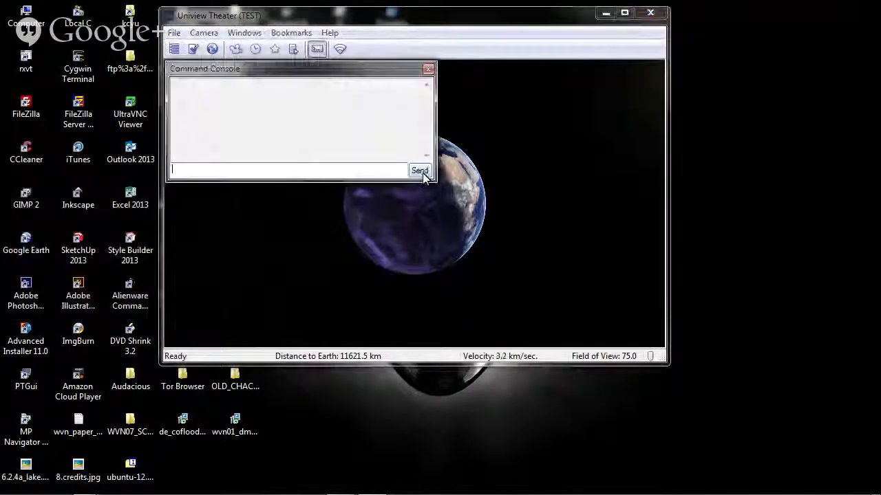
left_click_drag(340, 73, 526, 370)
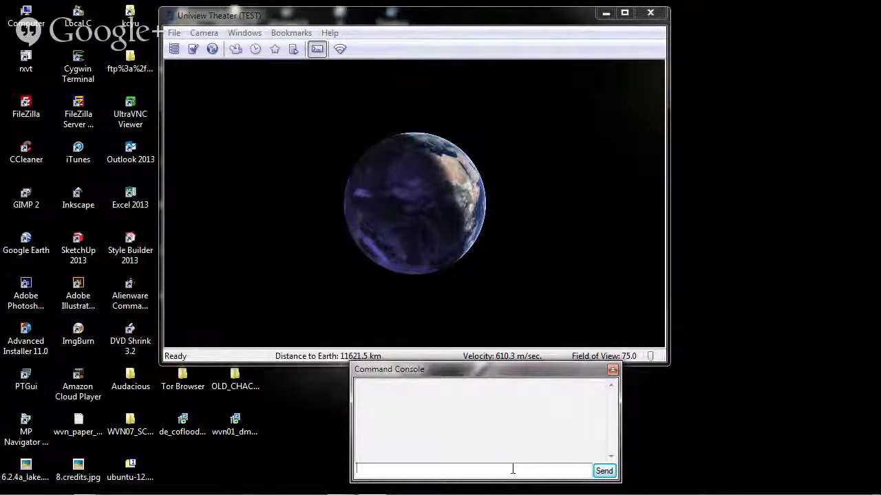
type("fishe")
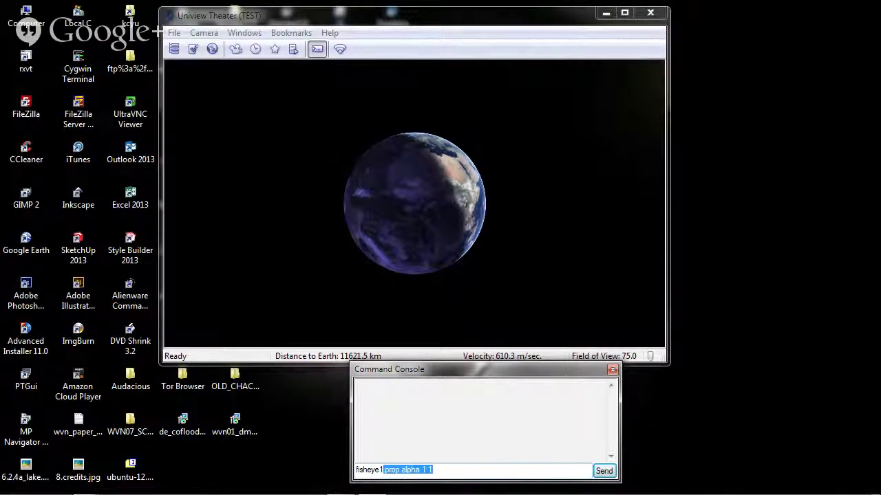
type("ye1.pl")
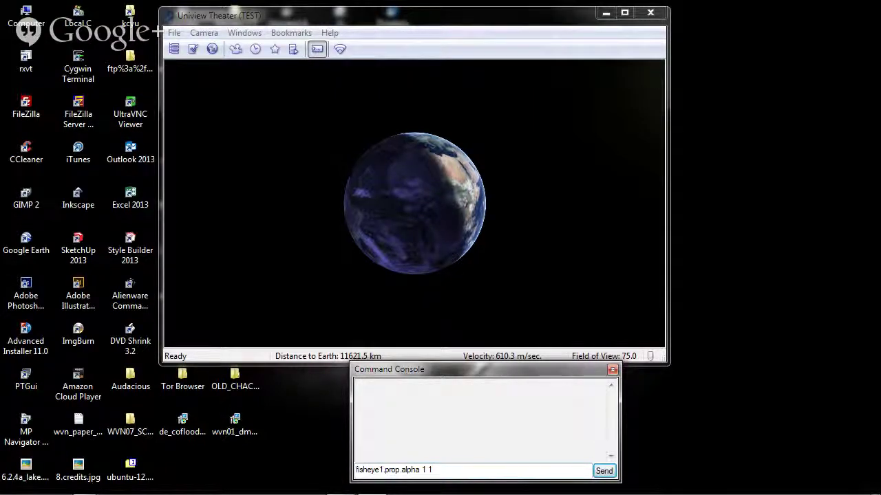
left_click(653, 356)
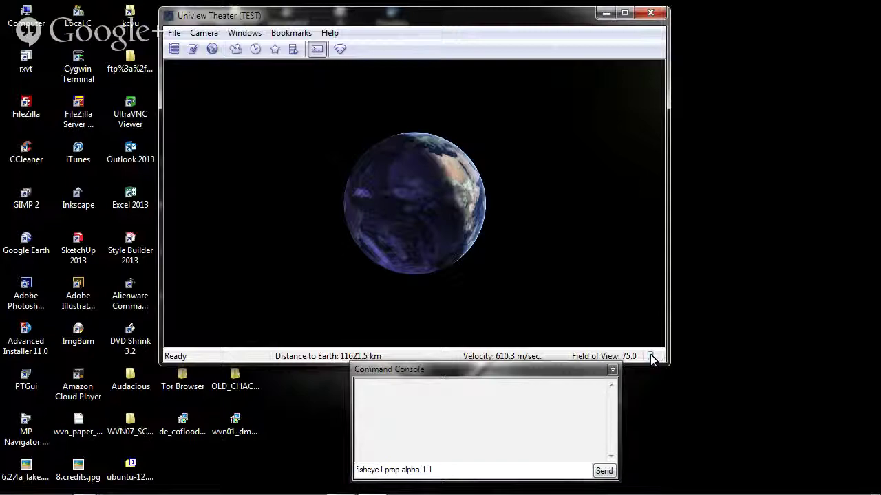
Resize the Theater window, set field of view to 180°, and send fisheye1.prop.alpha 1 1
left_click_drag(665, 356, 766, 360)
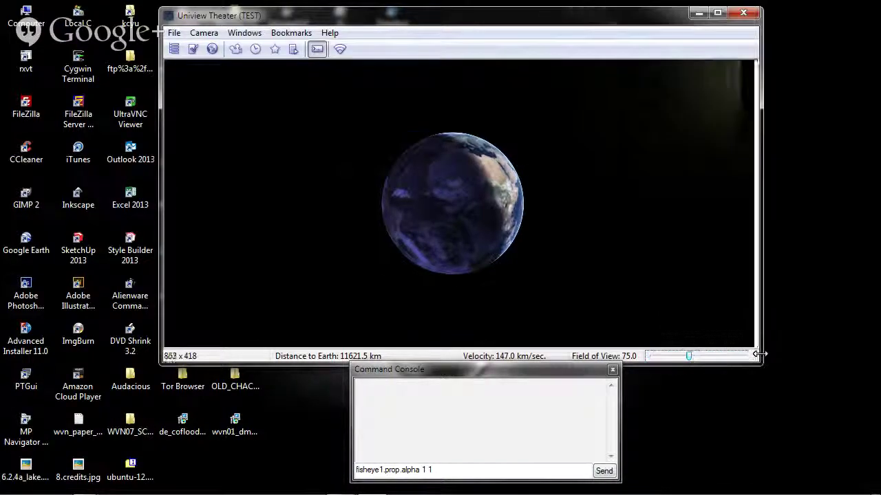
left_click_drag(693, 357, 765, 367)
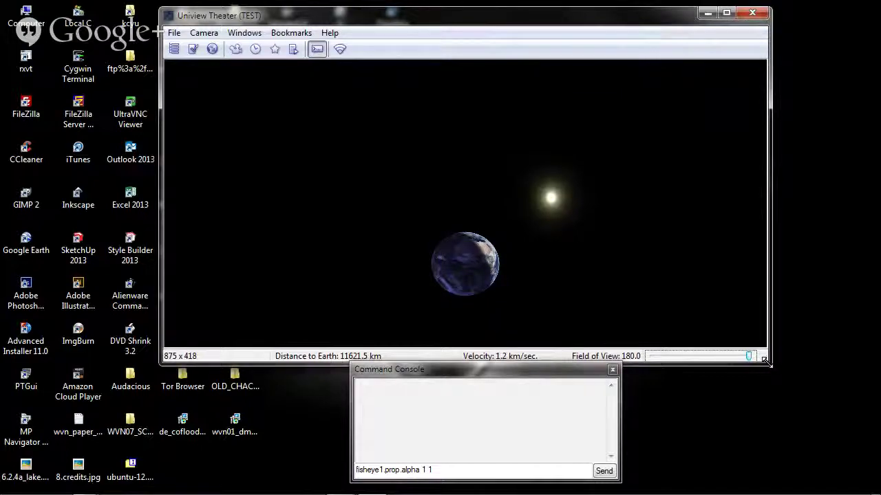
left_click_drag(766, 362, 681, 367)
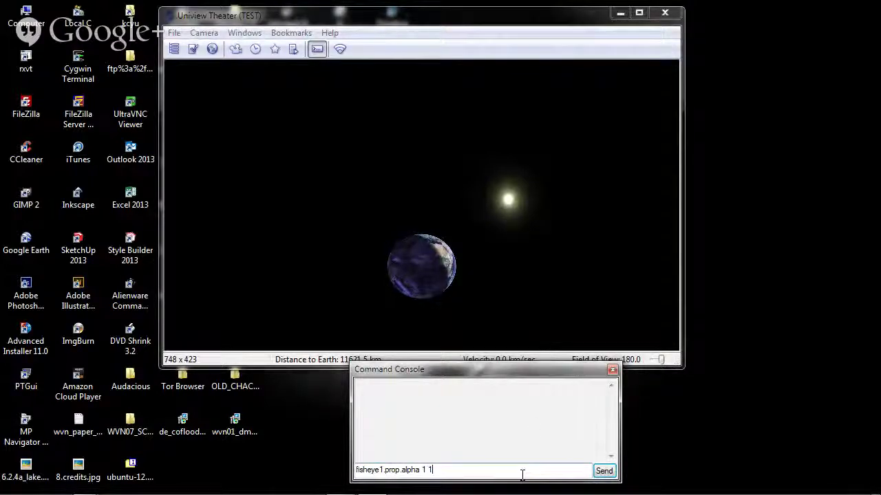
key("Return")
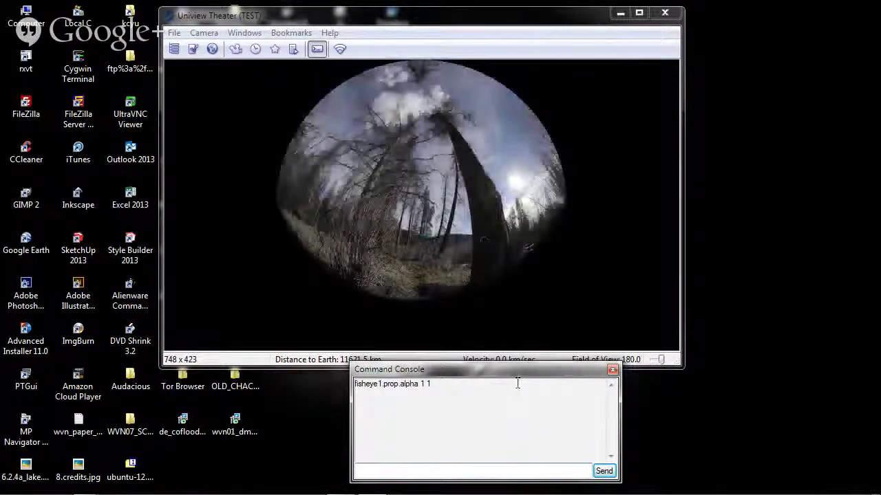
Send fisheye1.prop.alpha 0 1 to fade the forest image out, then alpha 1 1 to restore it
left_click_drag(406, 369, 406, 396)
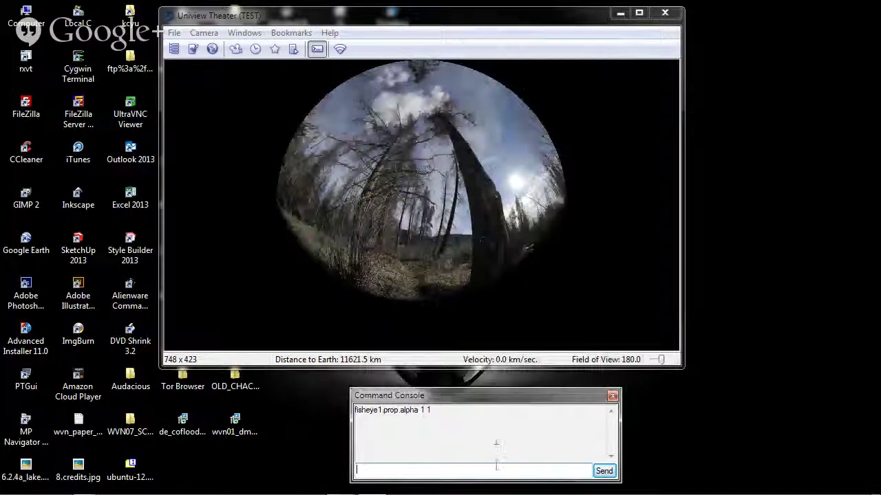
key("Up")
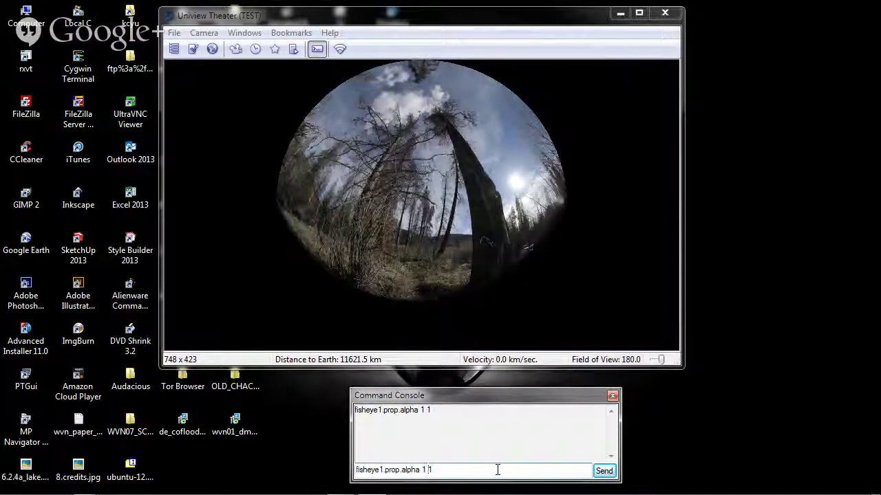
key("BackSpace")
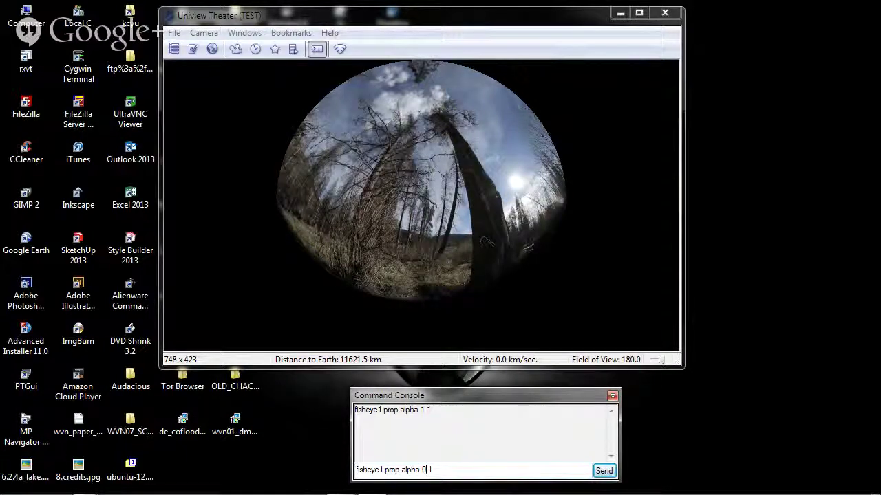
key("Return")
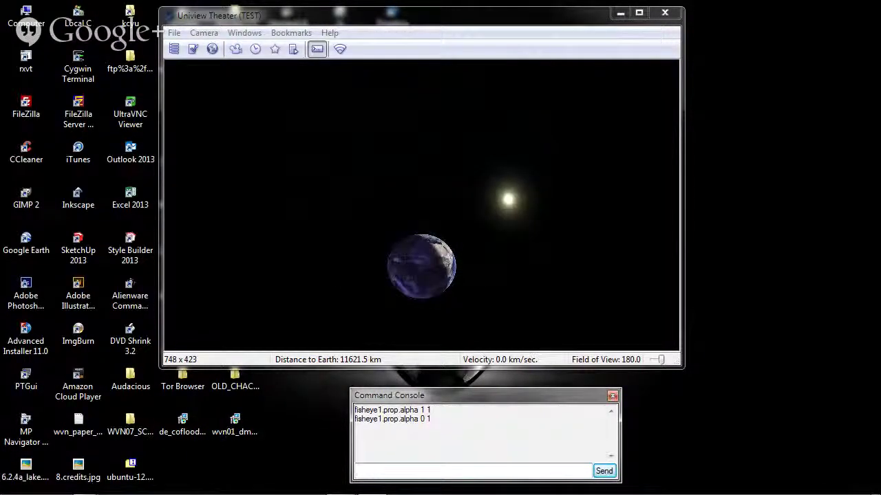
key("Return")
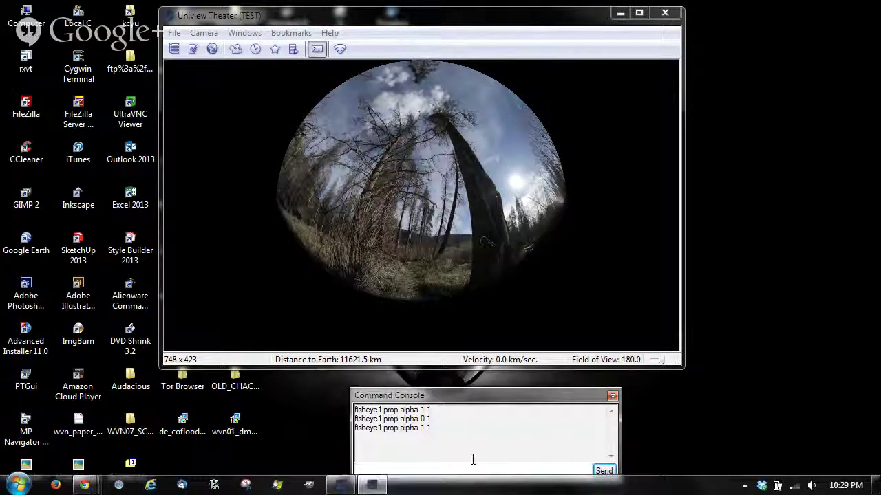
left_click_drag(480, 399, 449, 382)
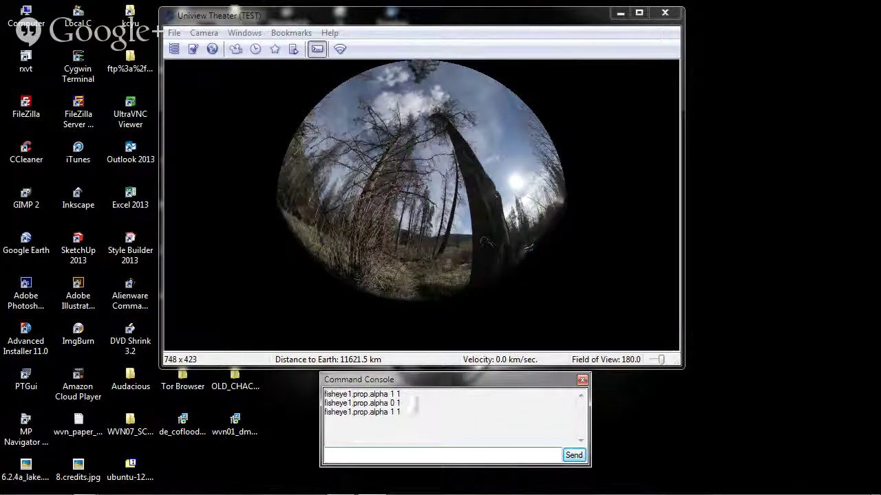